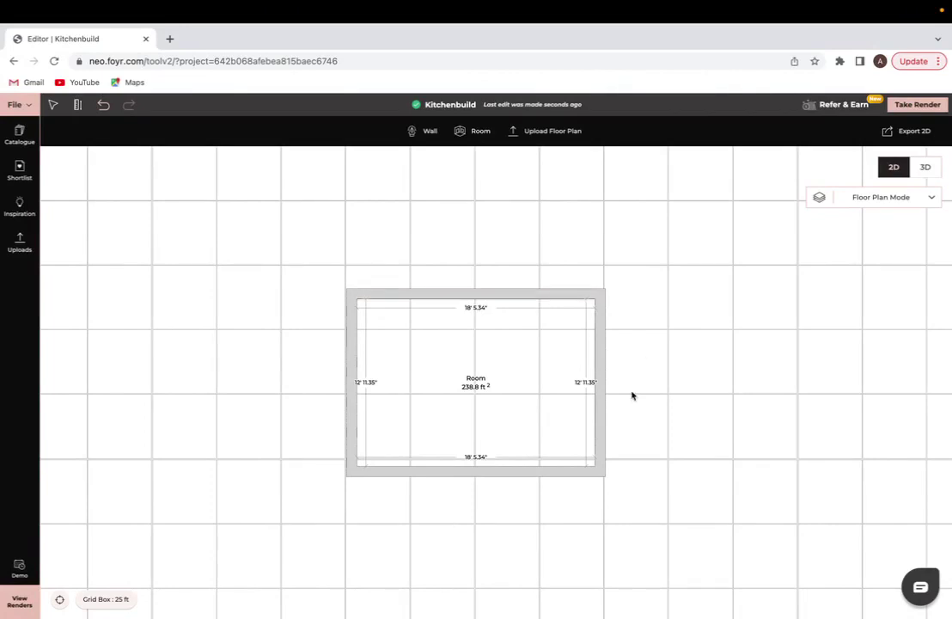
# Switch the Kitchenbuild floor plan to 3D and frame the room's back wall from inside
pyautogui.click(927, 167)
pyautogui.moveTo(515, 306); pyautogui.dragTo(524, 282)
pyautogui.click(504, 250)
pyautogui.scroll(2, 504, 250)
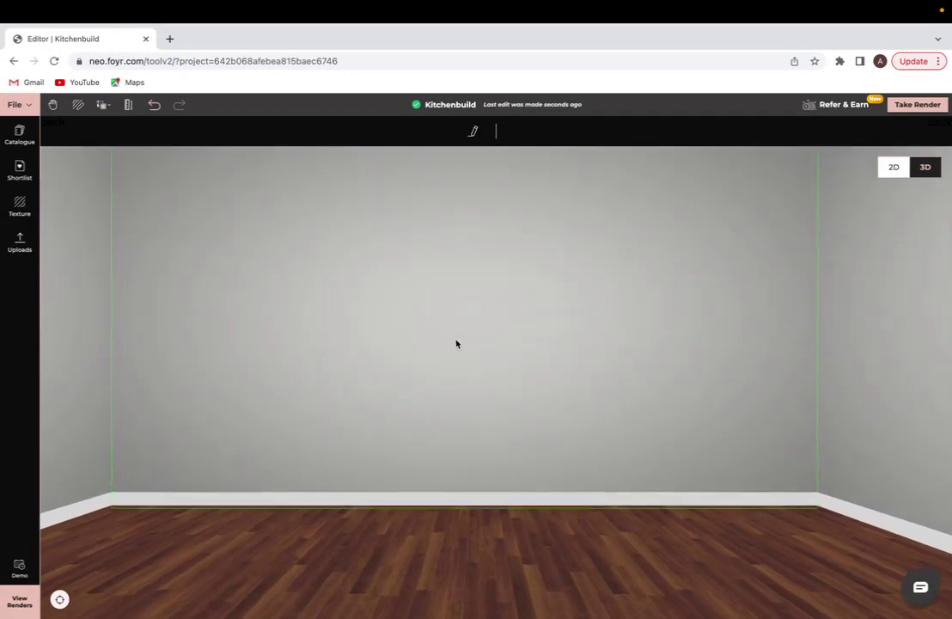
pyautogui.scroll(-5, 456, 347)
pyautogui.scroll(1, 456, 348)
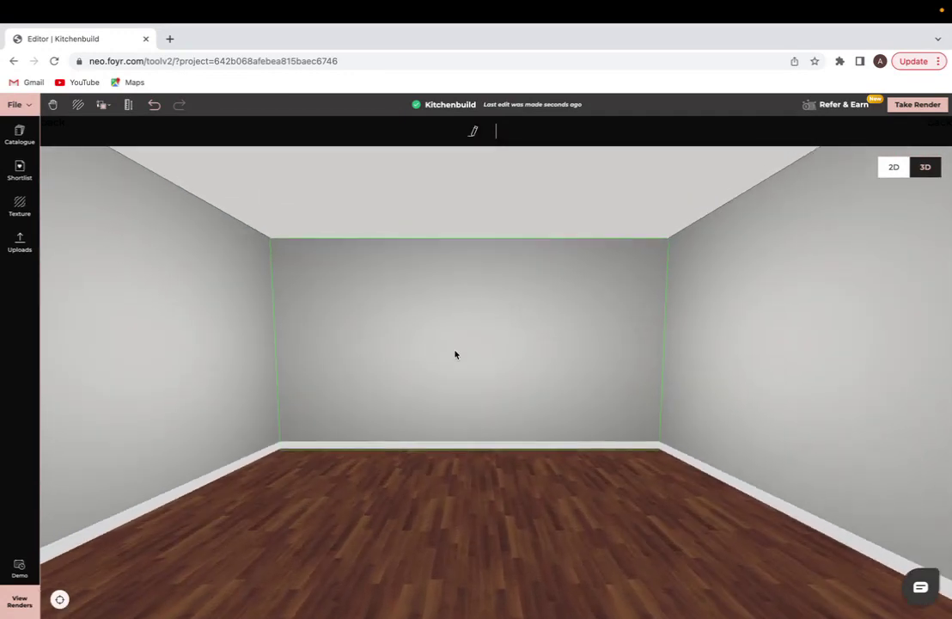
pyautogui.scroll(3, 455, 348)
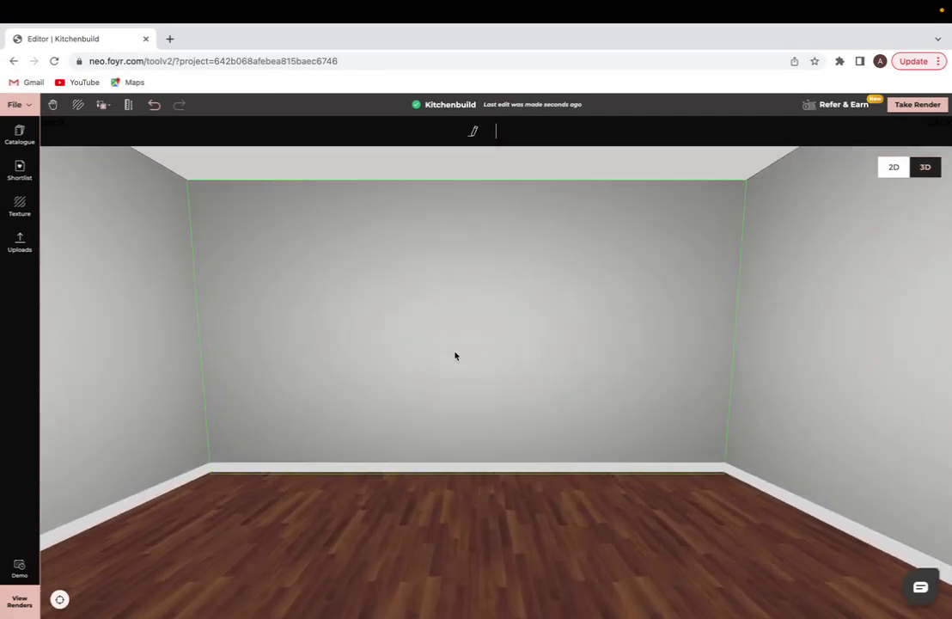
# Draw a rectangle on the floor along the full length of the back wall as the counter base
pyautogui.click(507, 130)
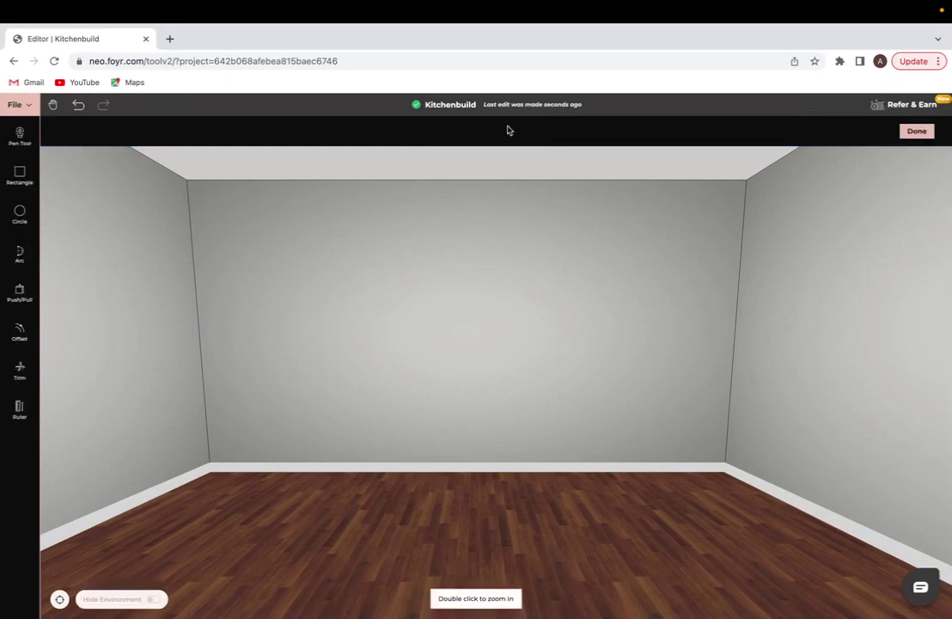
pyautogui.click(19, 176)
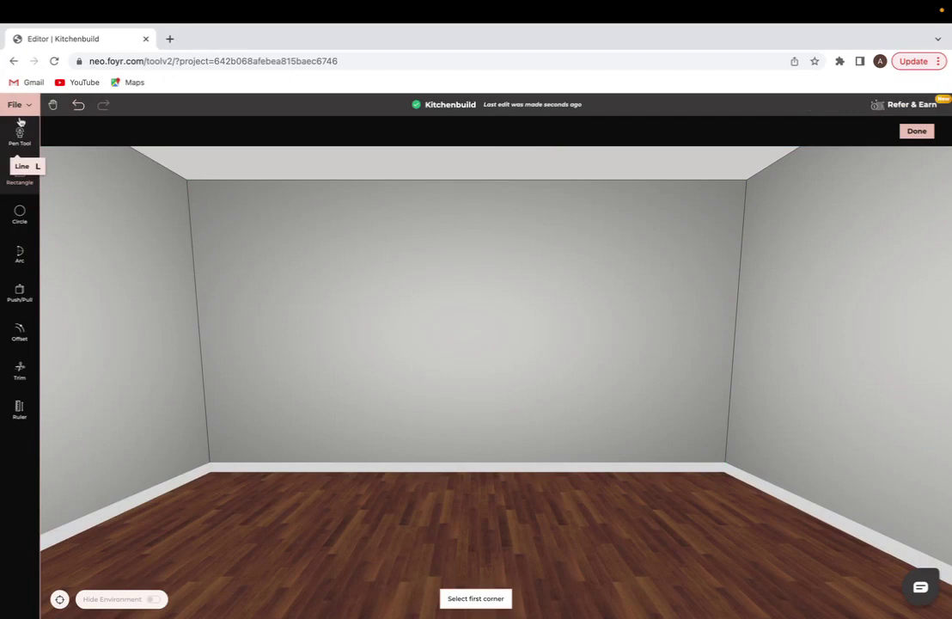
pyautogui.moveTo(449, 376); pyautogui.dragTo(451, 400)
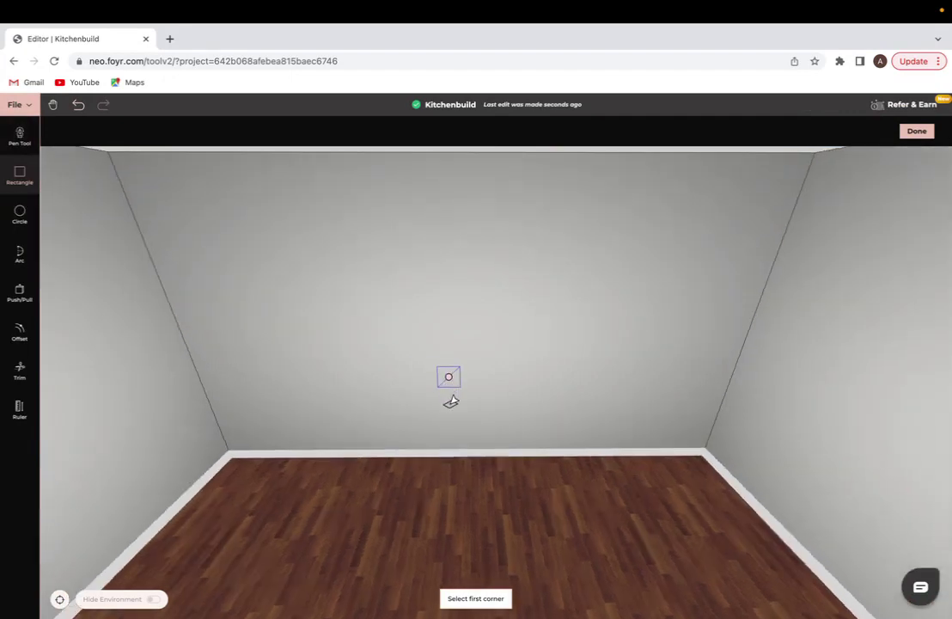
pyautogui.click(235, 454)
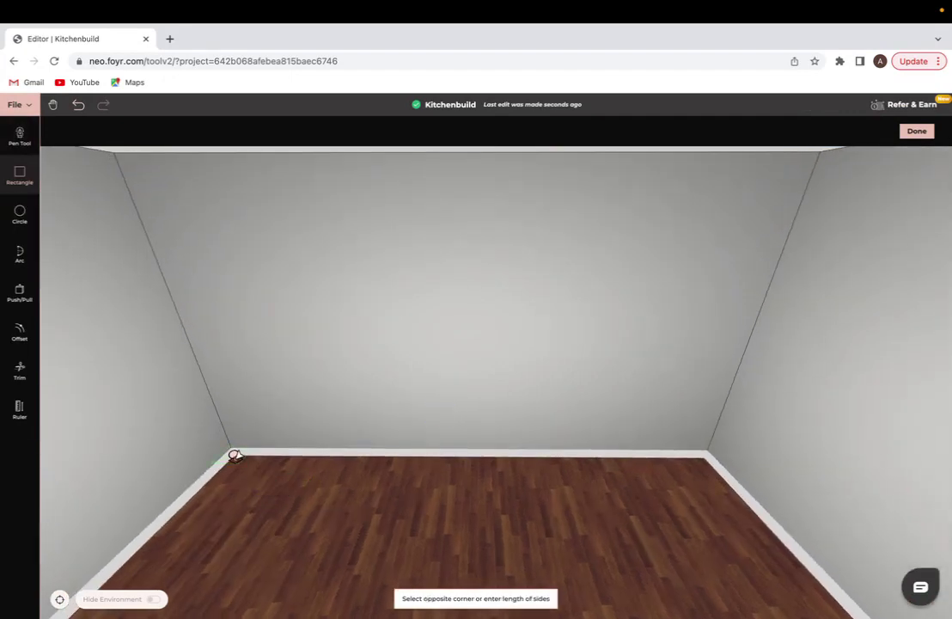
pyautogui.click(739, 498)
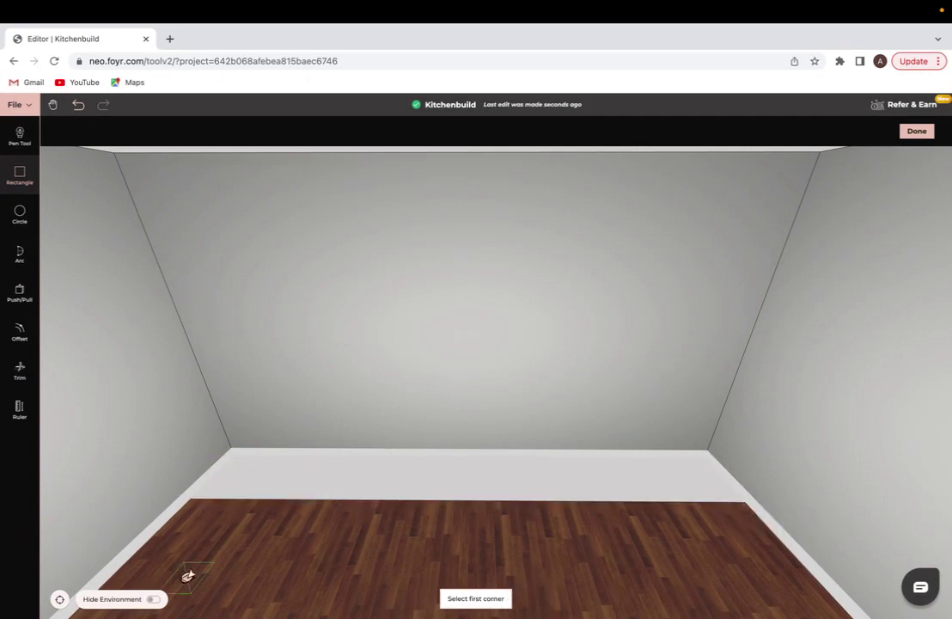
# Push/Pull the floor rectangle up about 3' into a counter block and finish the product editing
pyautogui.click(19, 292)
pyautogui.moveTo(460, 417); pyautogui.dragTo(459, 402)
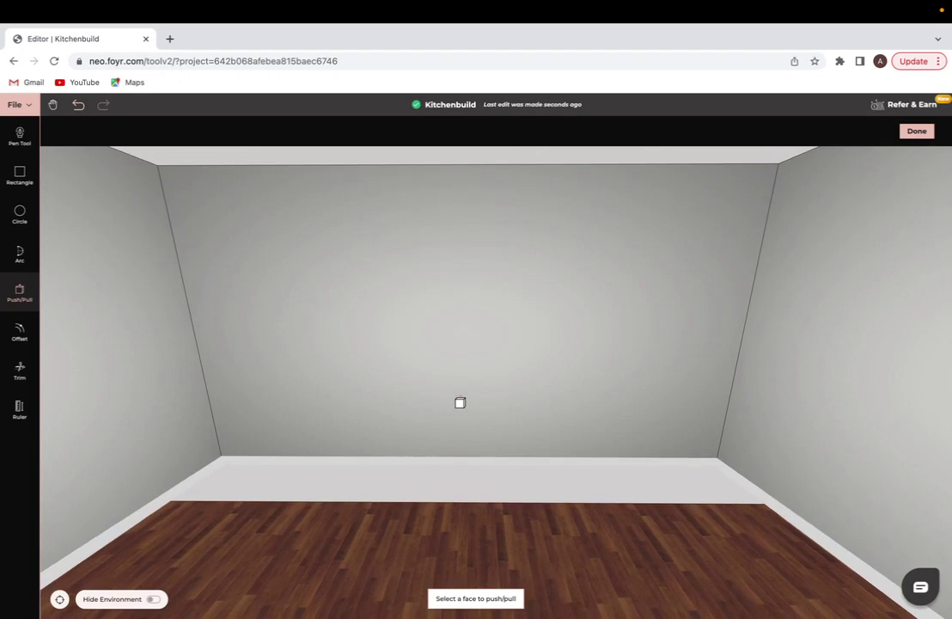
pyautogui.click(456, 471)
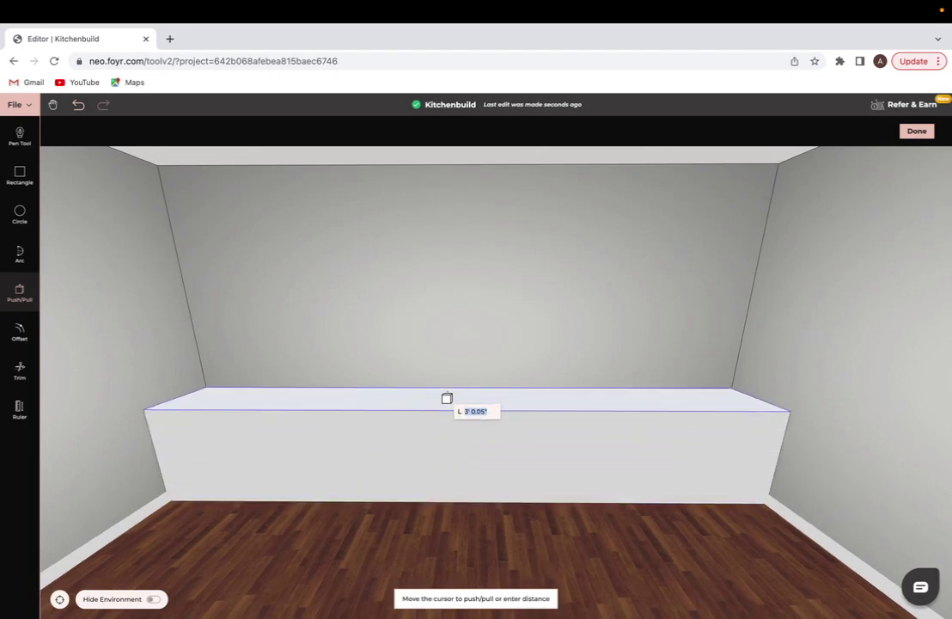
pyautogui.click(447, 399)
pyautogui.click(916, 132)
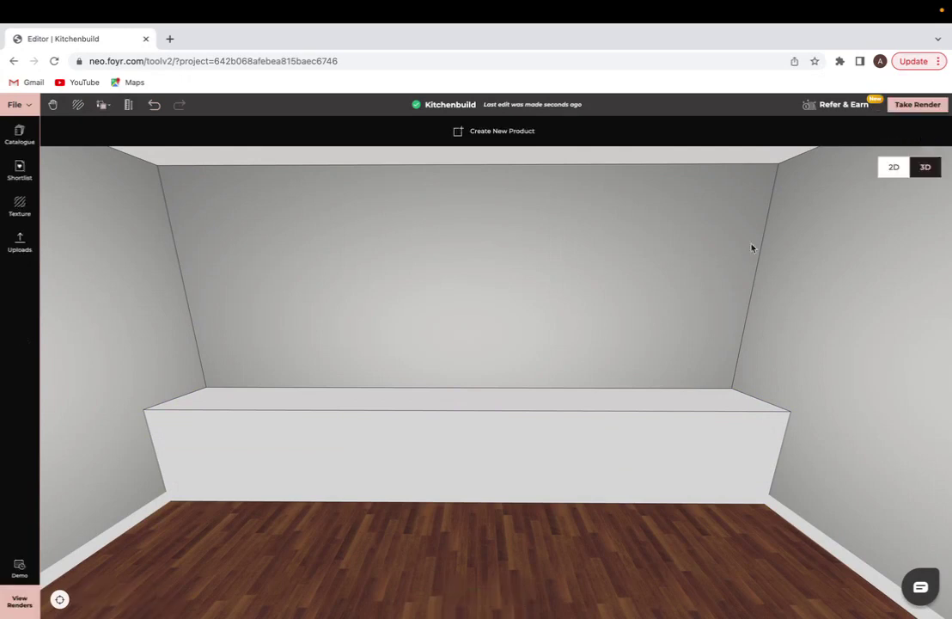
# Place the shortlisted 48" wide base unit shutter on the counter block's front face near its left end
pyautogui.moveTo(582, 305)
pyautogui.mouseDown()
pyautogui.moveTo(569, 320)
pyautogui.moveTo(588, 298)
pyautogui.moveTo(592, 322)
pyautogui.mouseUp()
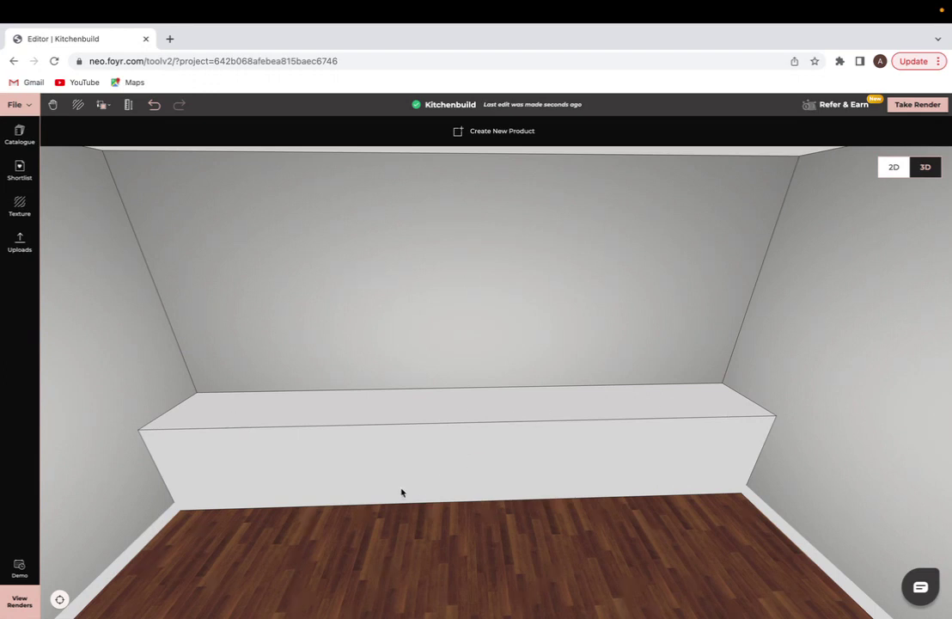
pyautogui.moveTo(401, 491); pyautogui.dragTo(396, 491)
pyautogui.moveTo(305, 385)
pyautogui.mouseDown()
pyautogui.moveTo(309, 365)
pyautogui.moveTo(321, 378)
pyautogui.moveTo(309, 382)
pyautogui.mouseUp()
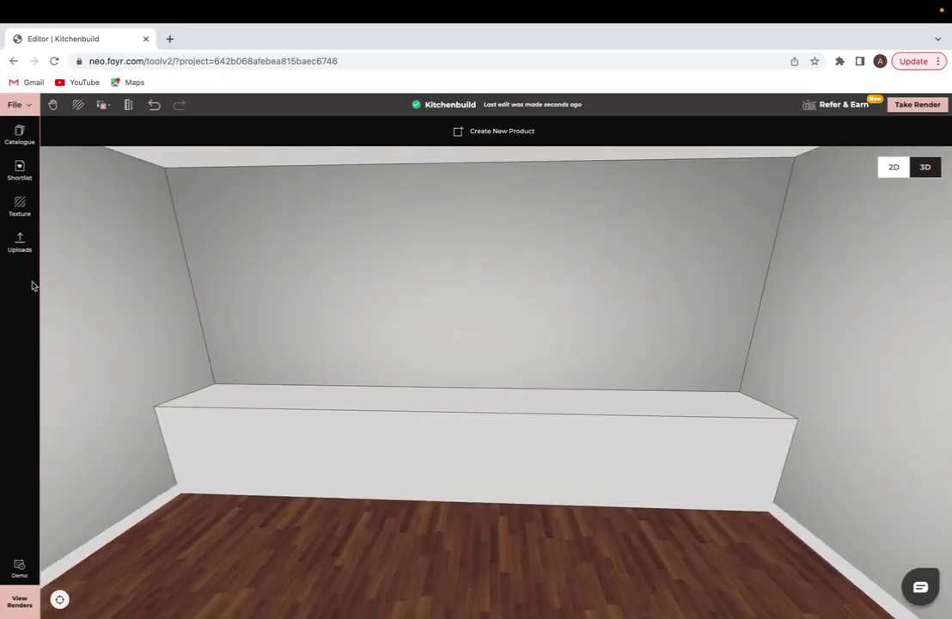
pyautogui.click(21, 165)
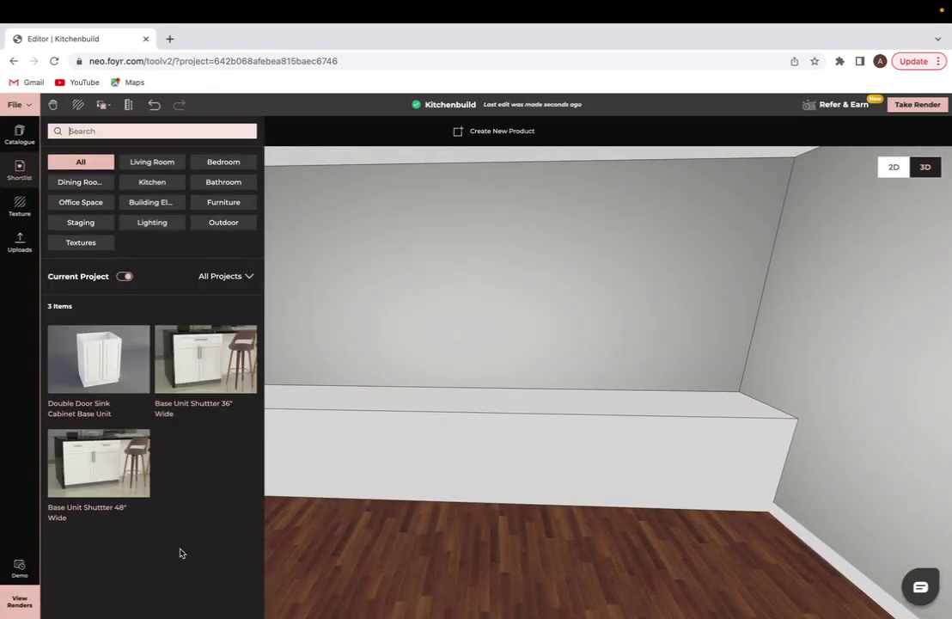
pyautogui.click(98, 478)
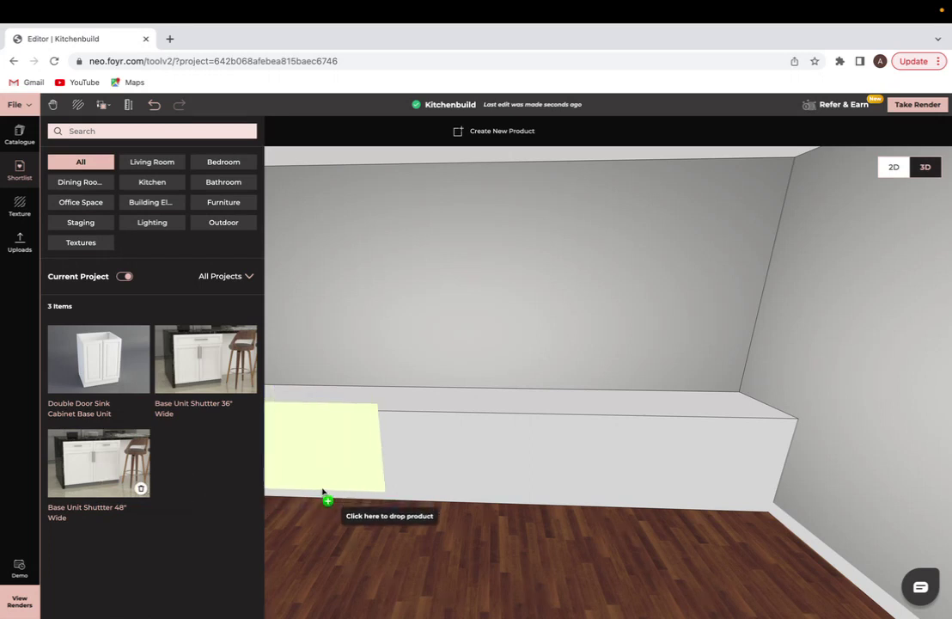
pyautogui.click(324, 497)
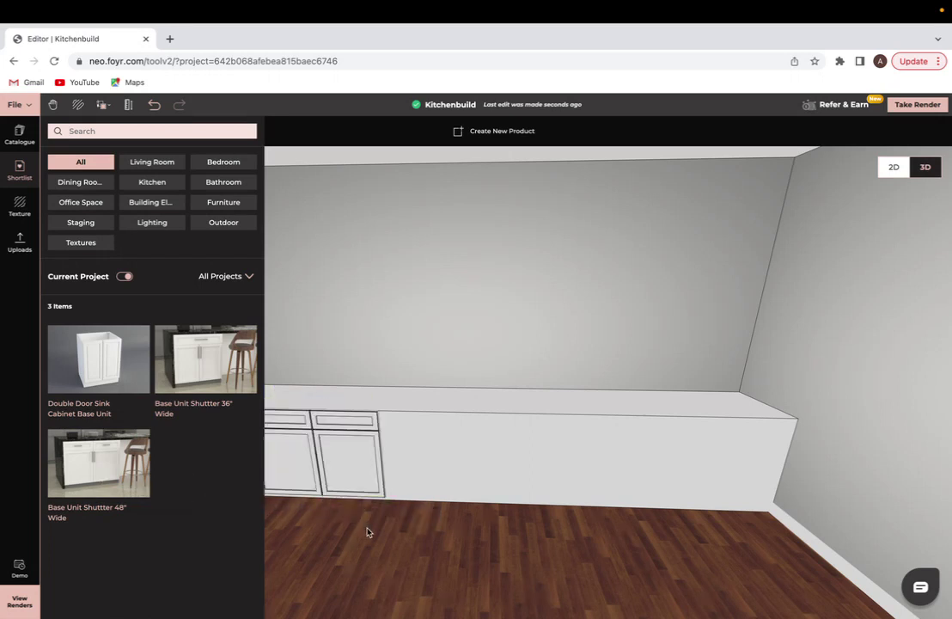
# Place the shortlisted Double Door Sink Cabinet Base Unit on the floor in front of the counter, near the 48" shutter
pyautogui.moveTo(375, 514); pyautogui.dragTo(359, 503)
pyautogui.click(9, 134)
pyautogui.click(18, 170)
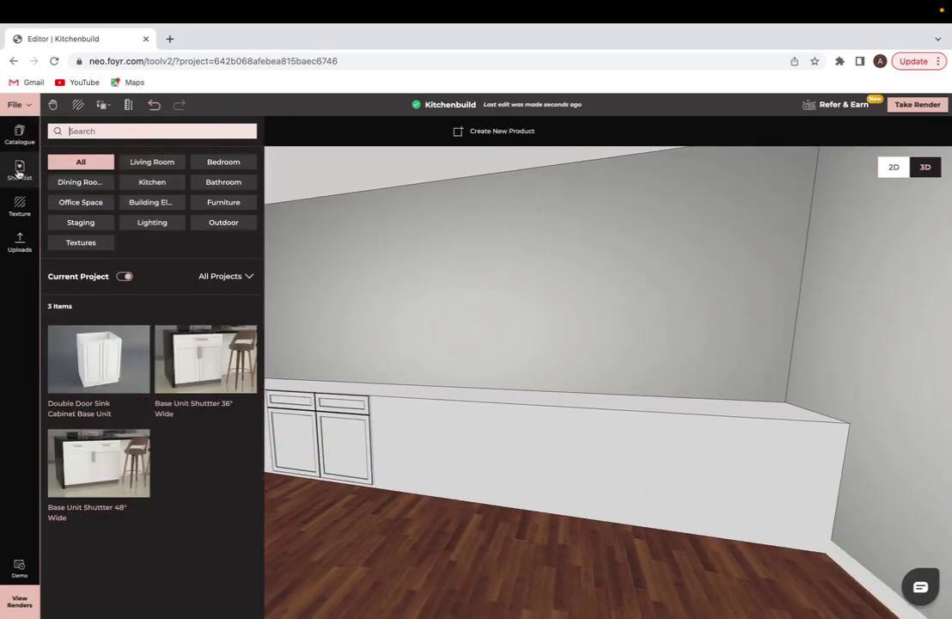
pyautogui.click(105, 363)
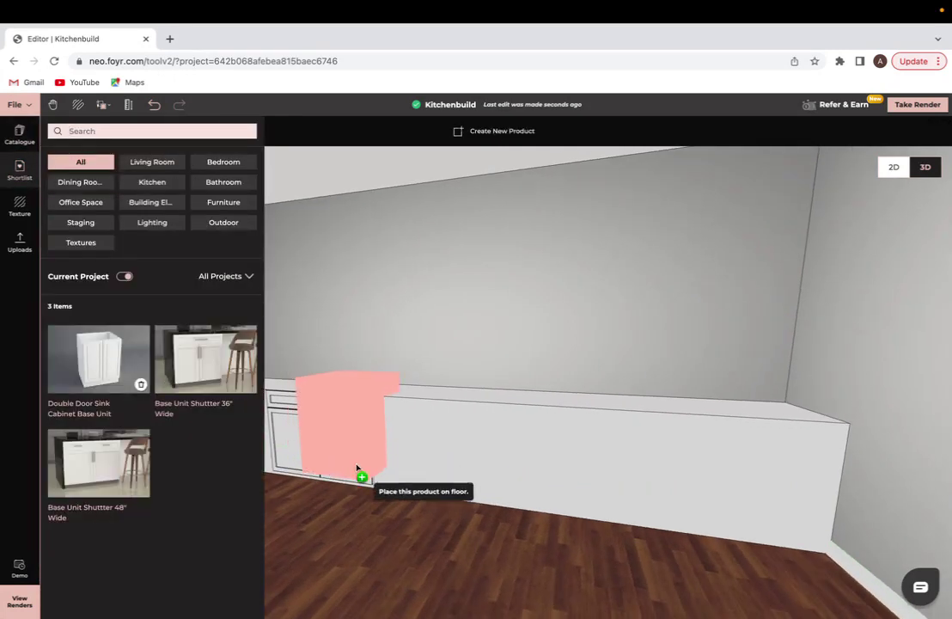
pyautogui.click(404, 507)
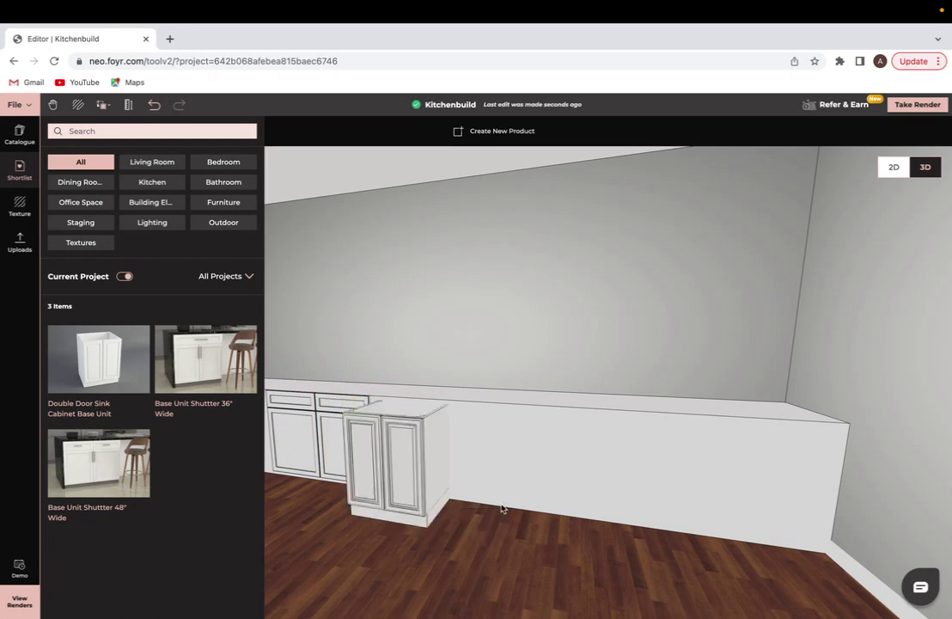
# Slide the double door sink cabinet into the counter block so its doors sit beside the 48" shutter
pyautogui.moveTo(502, 506); pyautogui.dragTo(472, 518)
pyautogui.click(361, 480)
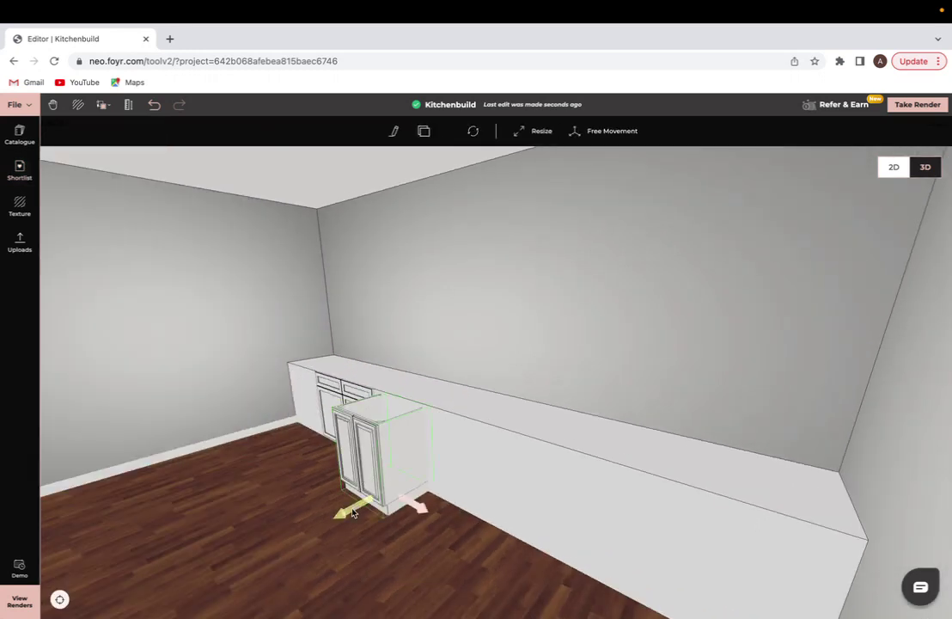
pyautogui.moveTo(349, 508); pyautogui.dragTo(396, 490)
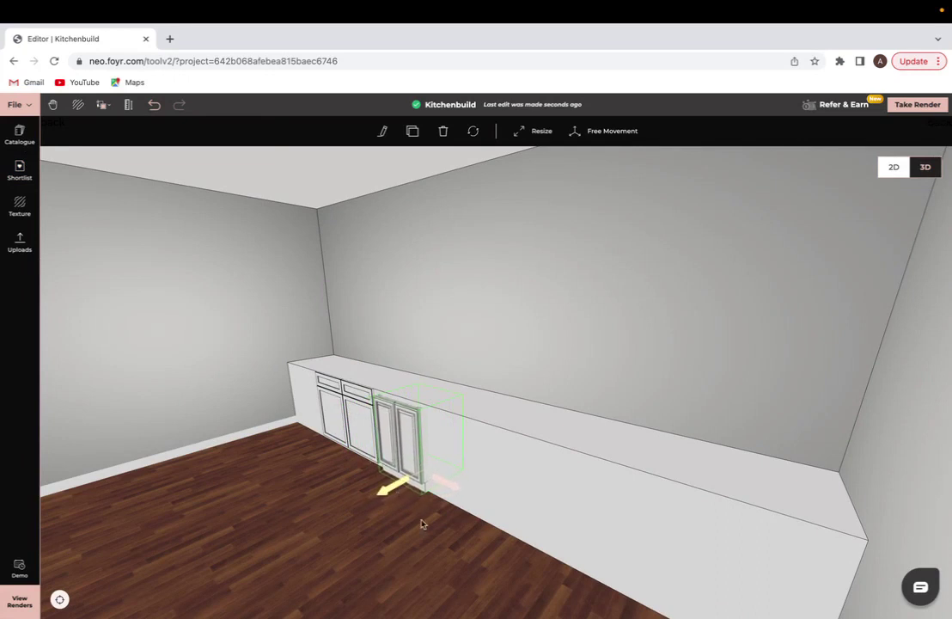
# Search the catalogue for "sink" and add Double Sink With Tap to the shortlist
pyautogui.moveTo(429, 528); pyautogui.dragTo(495, 547)
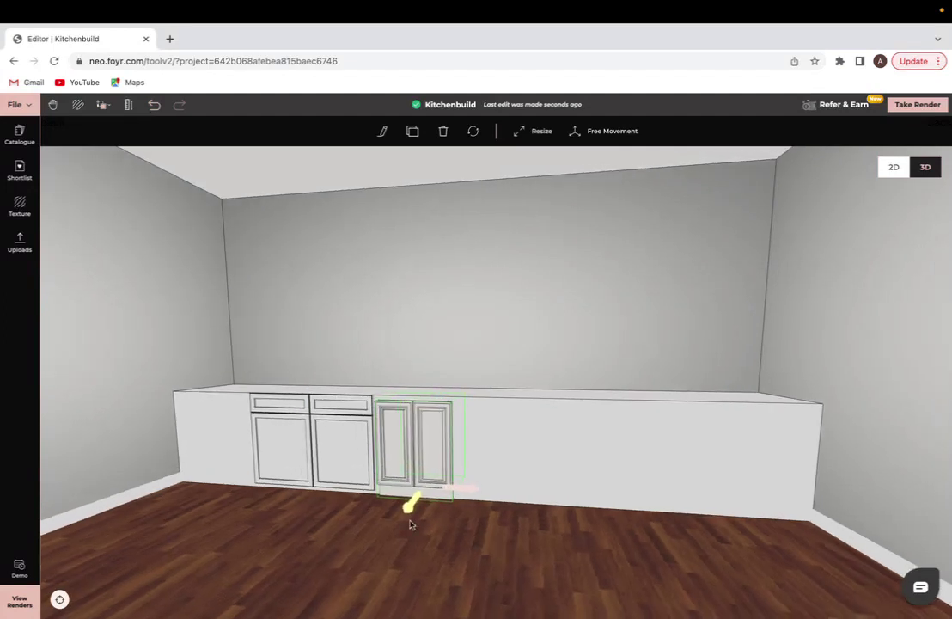
pyautogui.moveTo(177, 336); pyautogui.dragTo(199, 382)
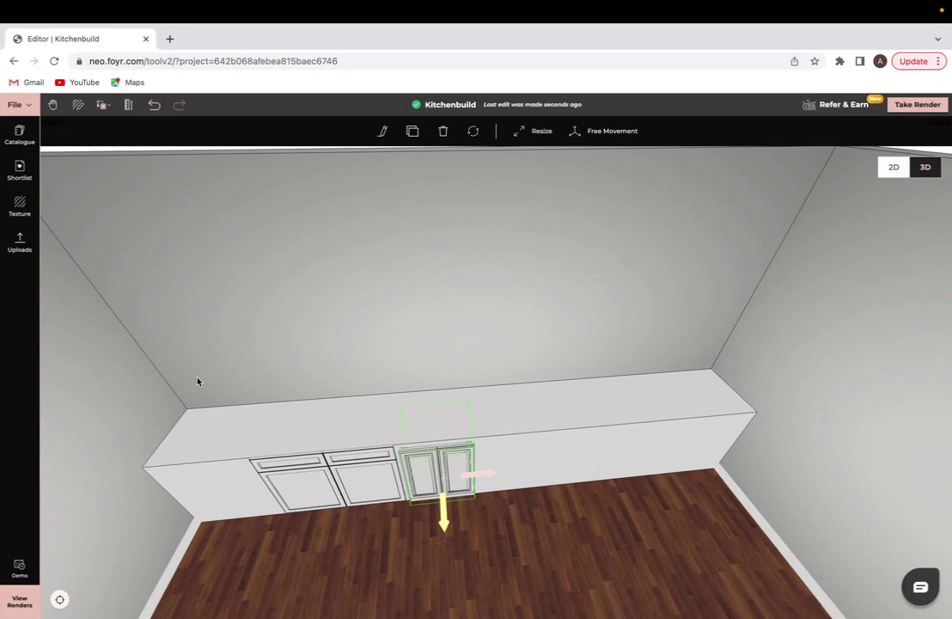
pyautogui.click(19, 131)
pyautogui.write('sink')
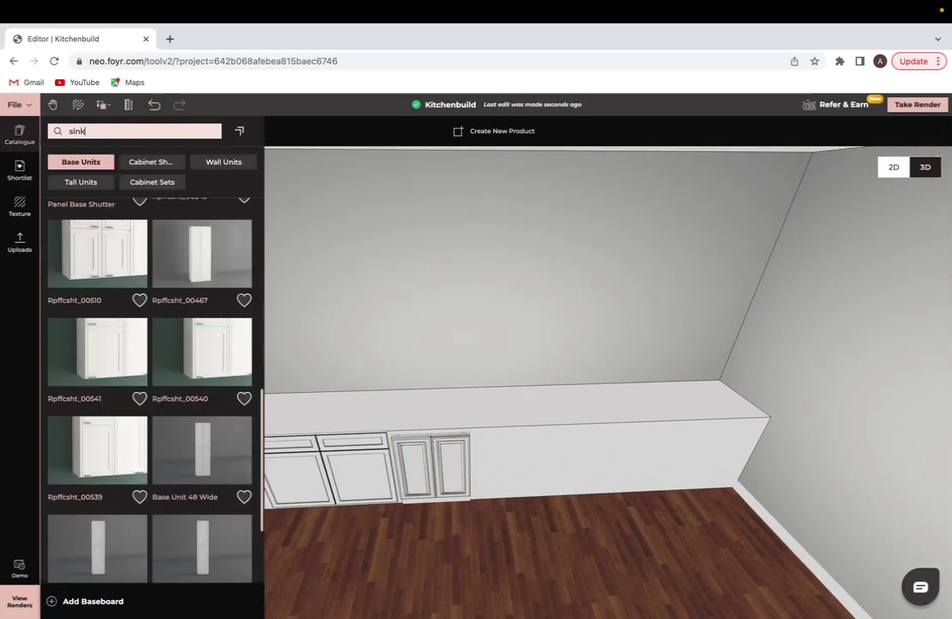
pyautogui.press('Return')
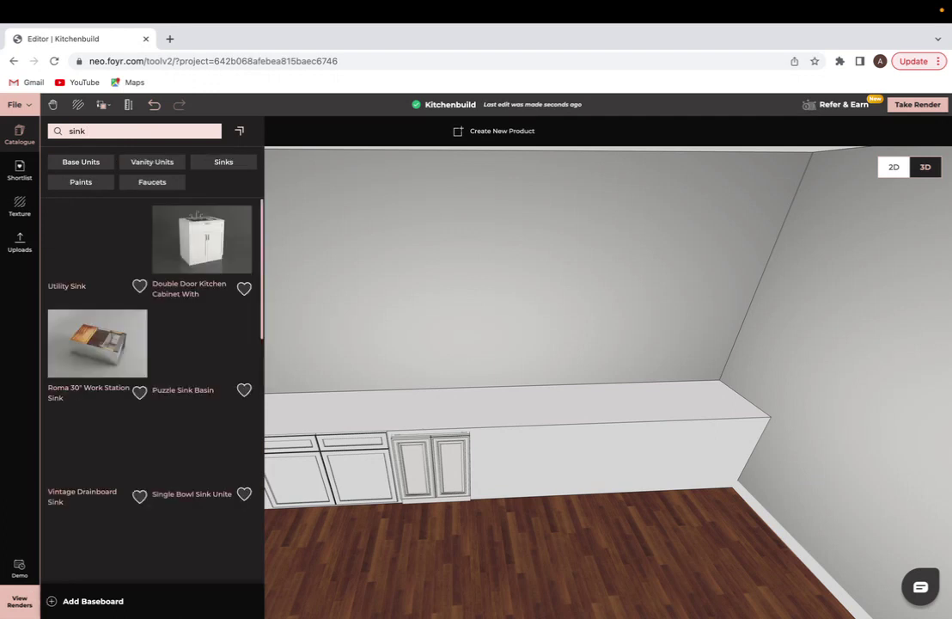
pyautogui.scroll(-4, 129, 361)
pyautogui.scroll(-1, 142, 415)
pyautogui.click(140, 425)
# Place the double sink with tap on the countertop, to the right of the sink cabinet, and inspect its fit
pyautogui.click(198, 391)
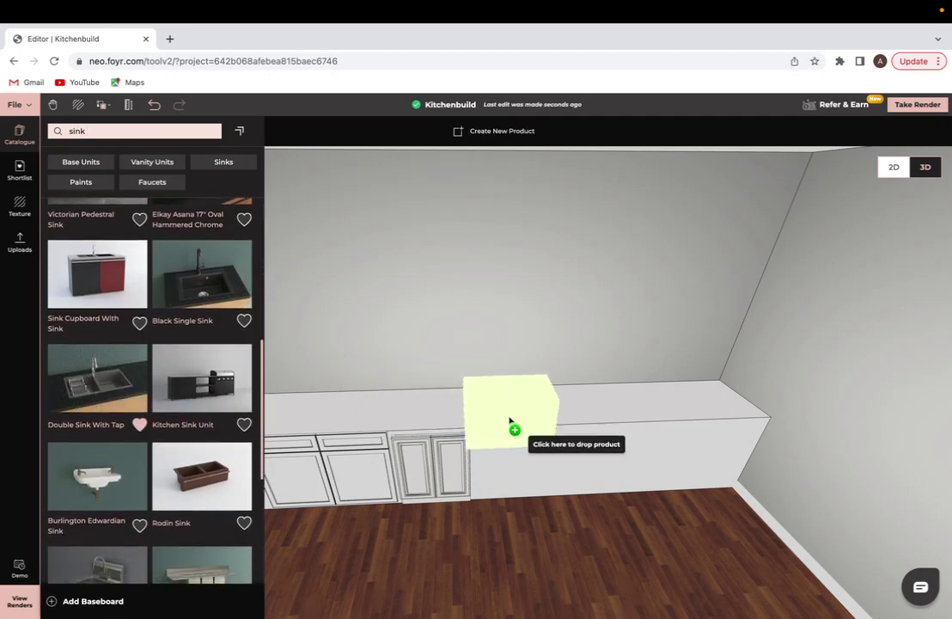
pyautogui.click(547, 414)
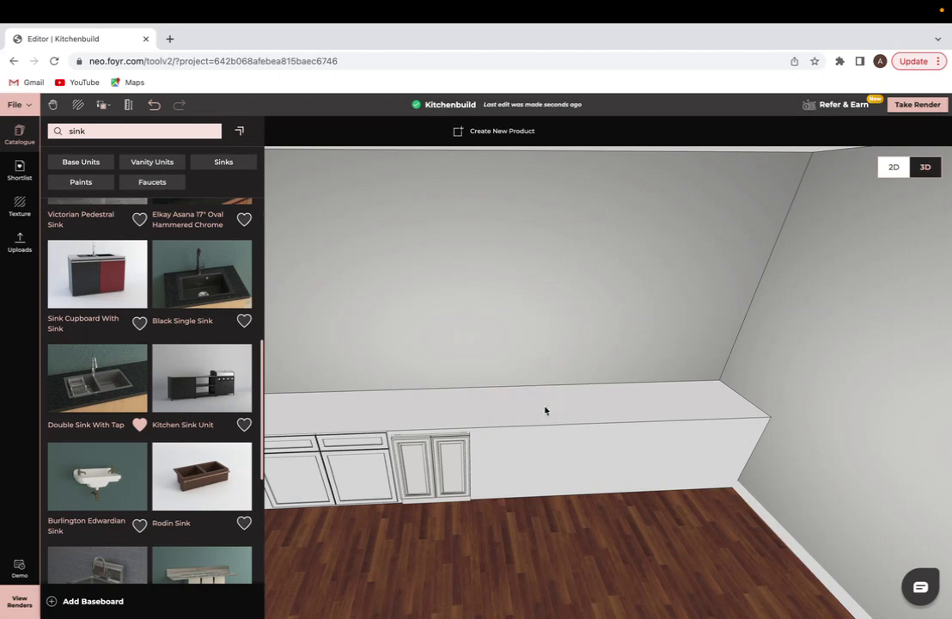
pyautogui.moveTo(545, 410); pyautogui.dragTo(546, 427)
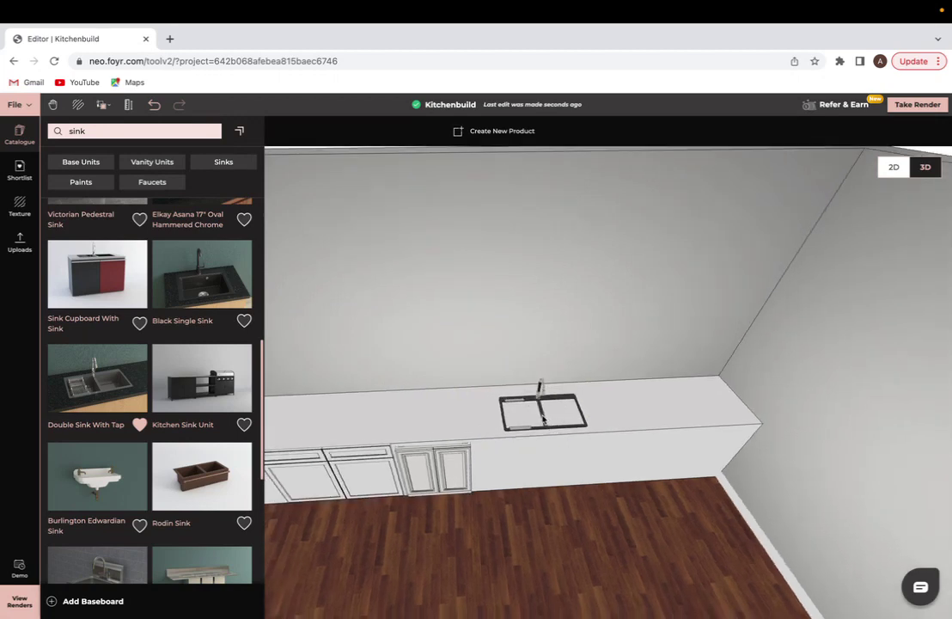
pyautogui.click(541, 418)
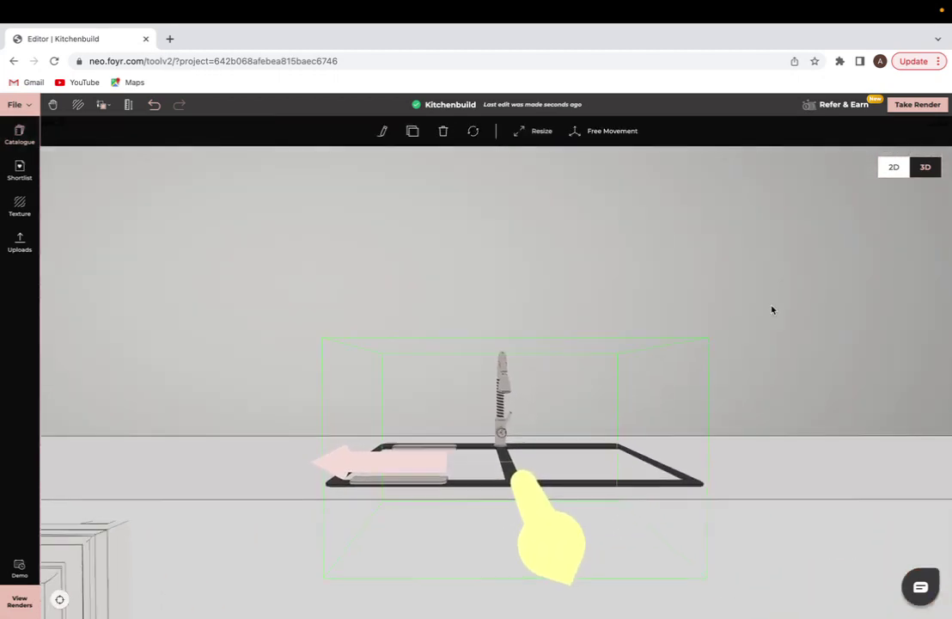
pyautogui.moveTo(771, 309); pyautogui.dragTo(775, 401)
pyautogui.scroll(-3, 775, 401)
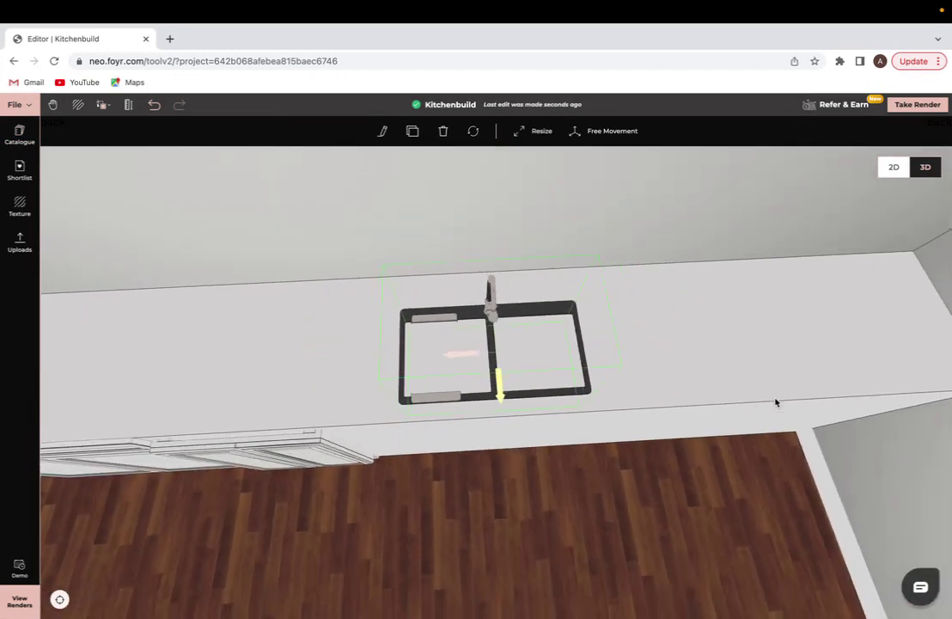
pyautogui.moveTo(733, 586); pyautogui.dragTo(719, 521)
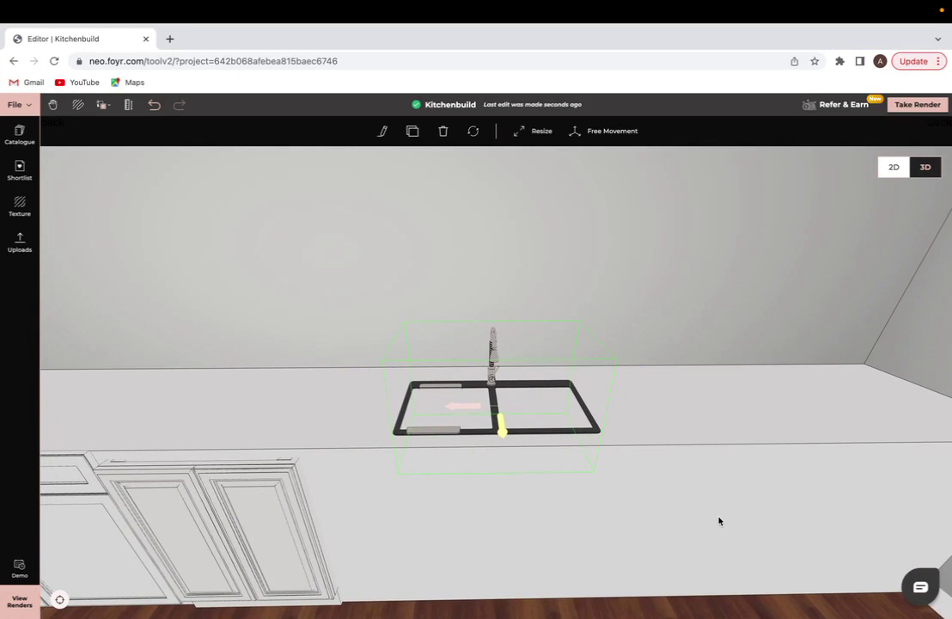
# Open the counter block for modification and draw a rectangle on the countertop just outside the double sink's rim
pyautogui.click(719, 521)
pyautogui.scroll(-5, 679, 506)
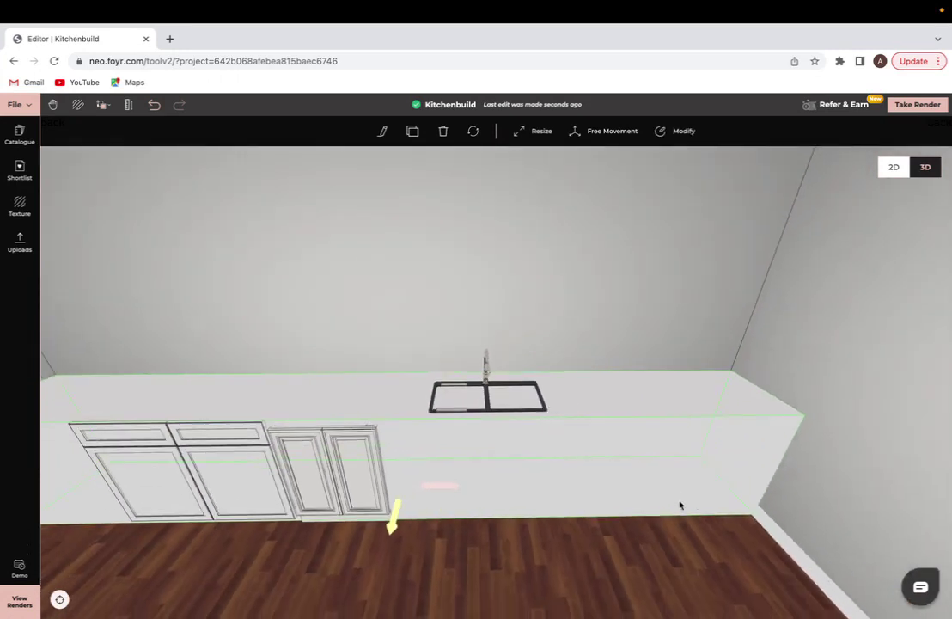
pyautogui.click(681, 133)
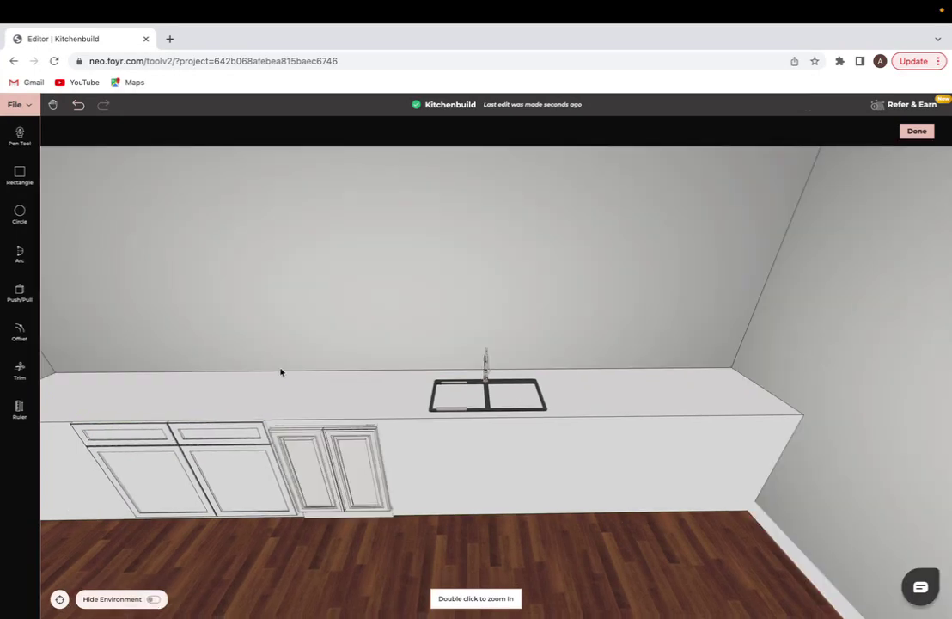
pyautogui.moveTo(280, 372); pyautogui.dragTo(276, 416)
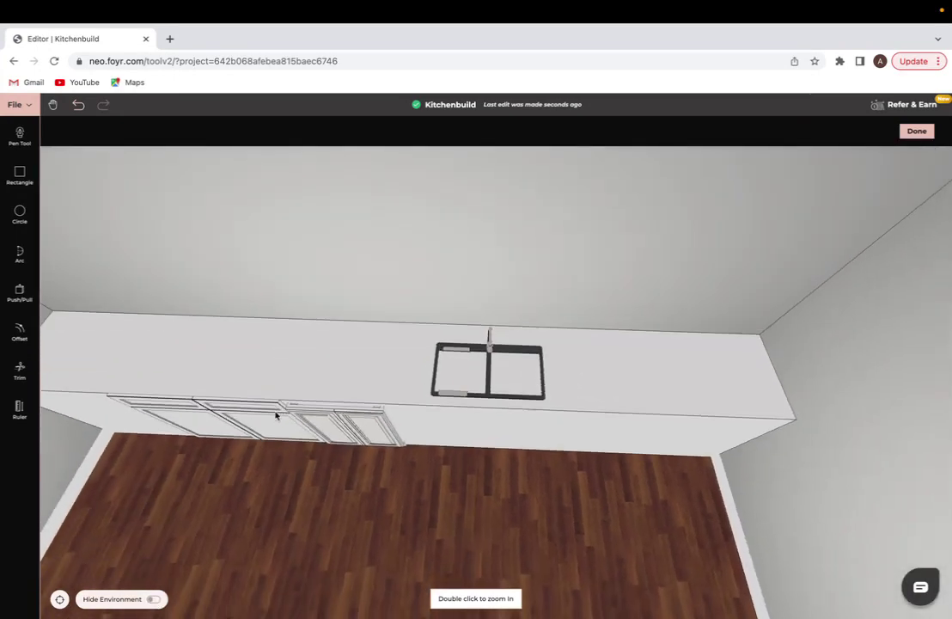
pyautogui.scroll(2, 431, 363)
pyautogui.moveTo(488, 360)
pyautogui.mouseDown()
pyautogui.moveTo(487, 390)
pyautogui.moveTo(494, 351)
pyautogui.moveTo(494, 362)
pyautogui.mouseUp()
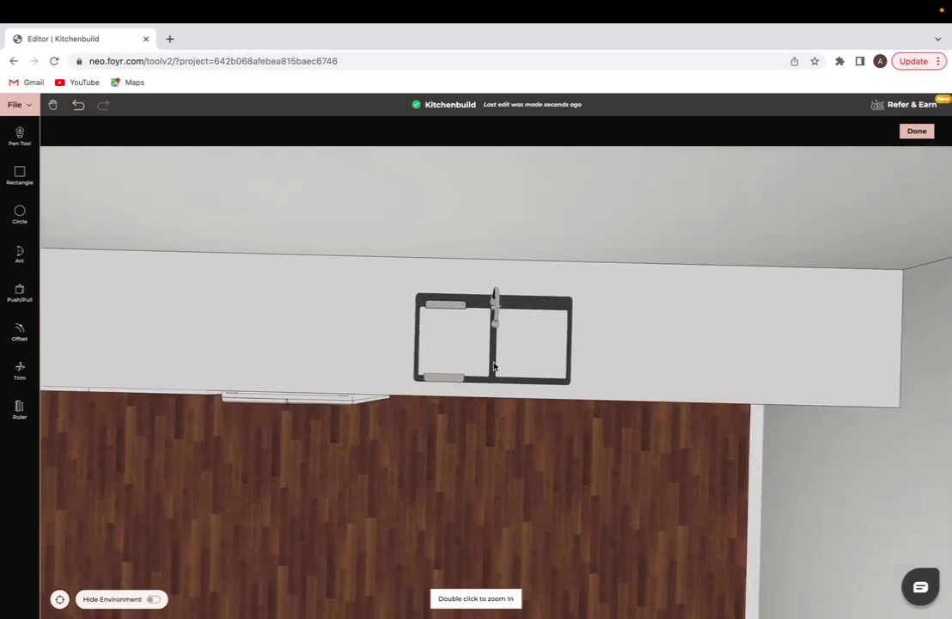
pyautogui.scroll(2, 494, 367)
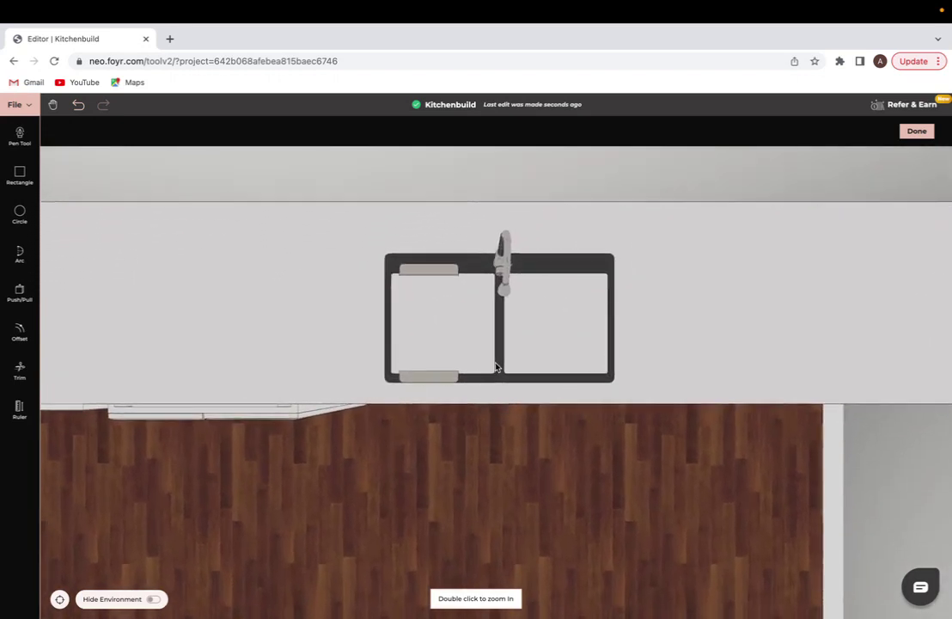
pyautogui.click(383, 252)
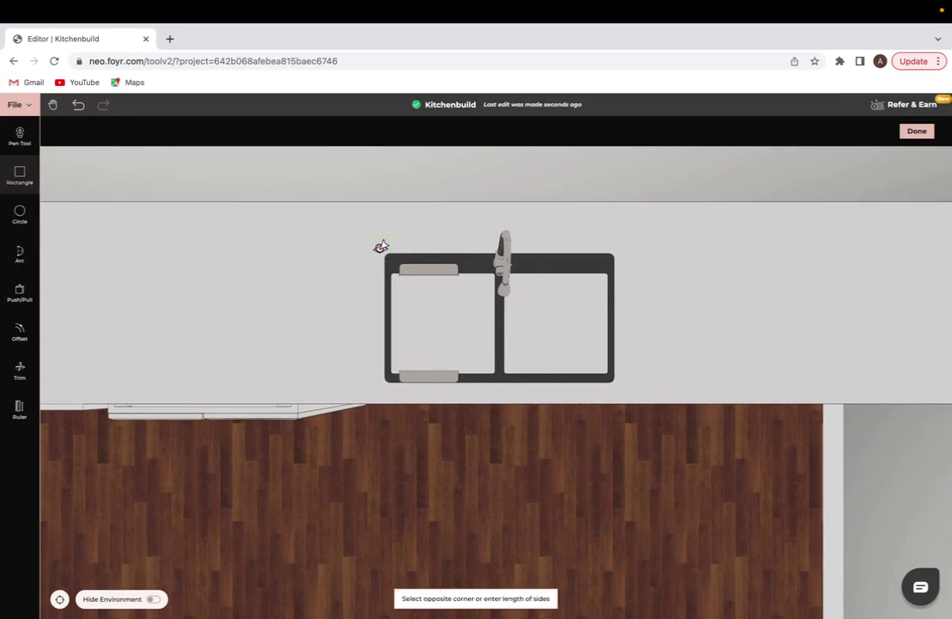
pyautogui.click(621, 386)
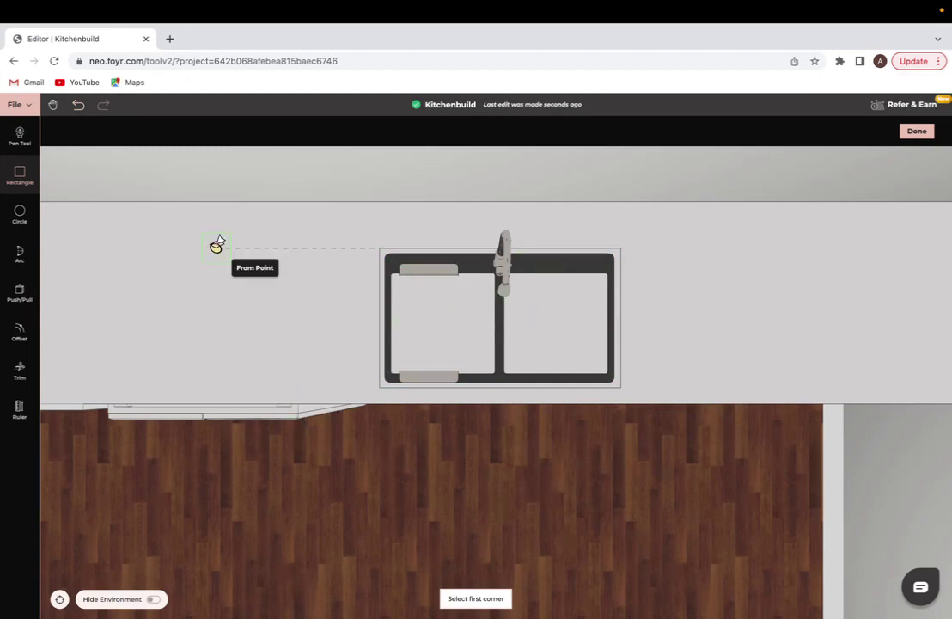
# Push the rectangular face around the sink down into the counter, deep enough to expose the sink basins
pyautogui.click(22, 304)
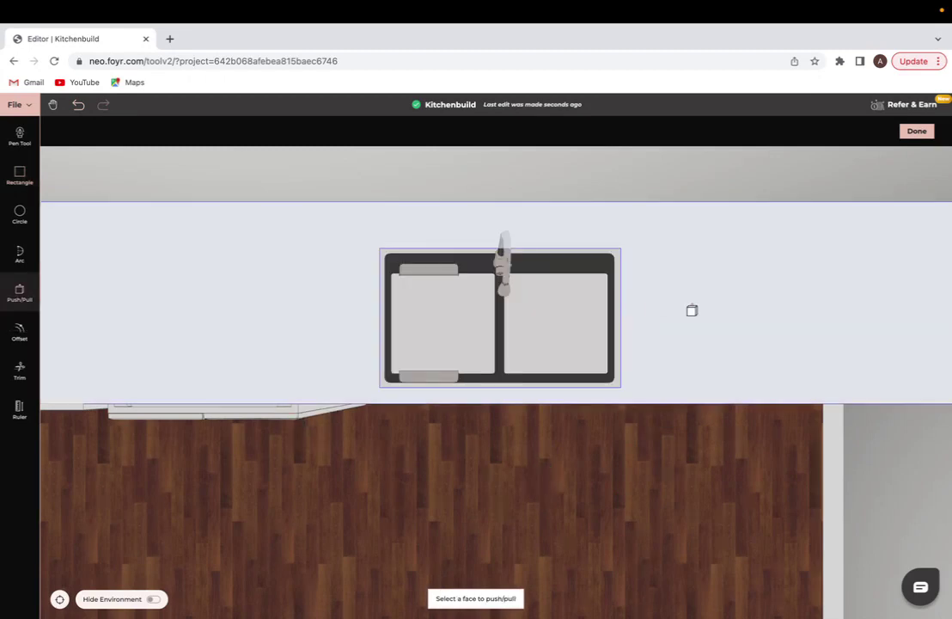
pyautogui.moveTo(691, 310); pyautogui.dragTo(657, 225, button='middle')
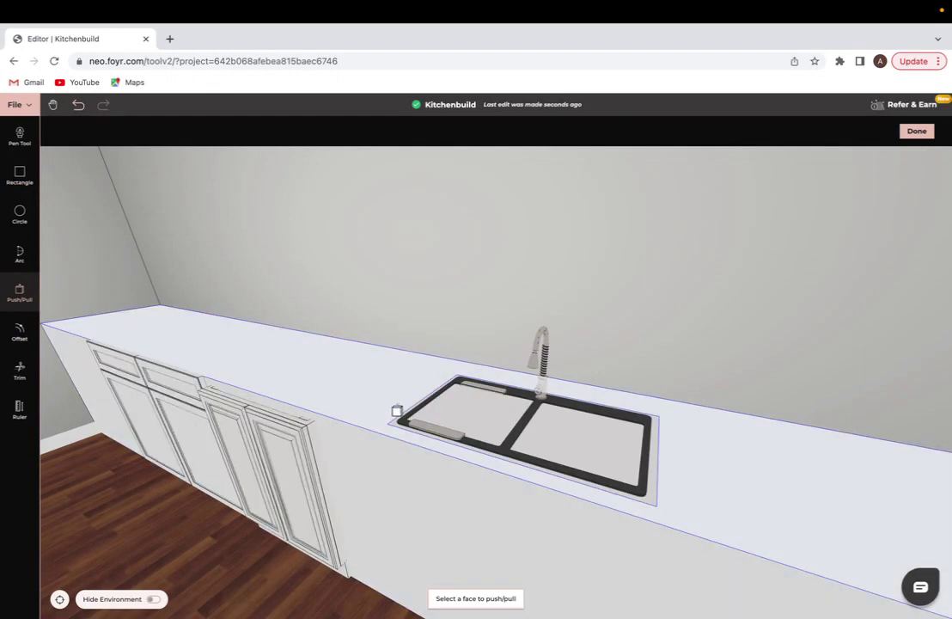
pyautogui.click(546, 428)
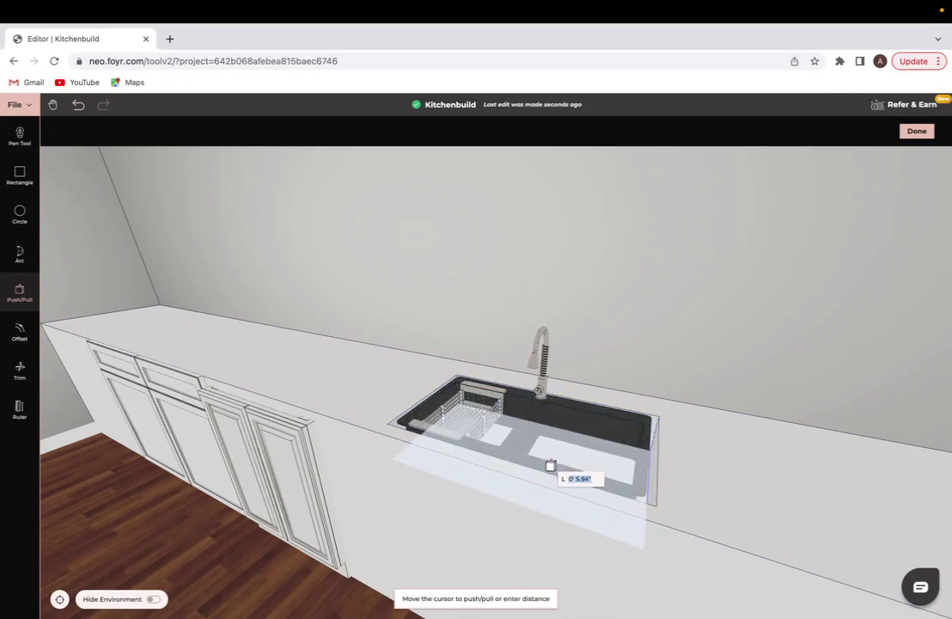
pyautogui.click(557, 472)
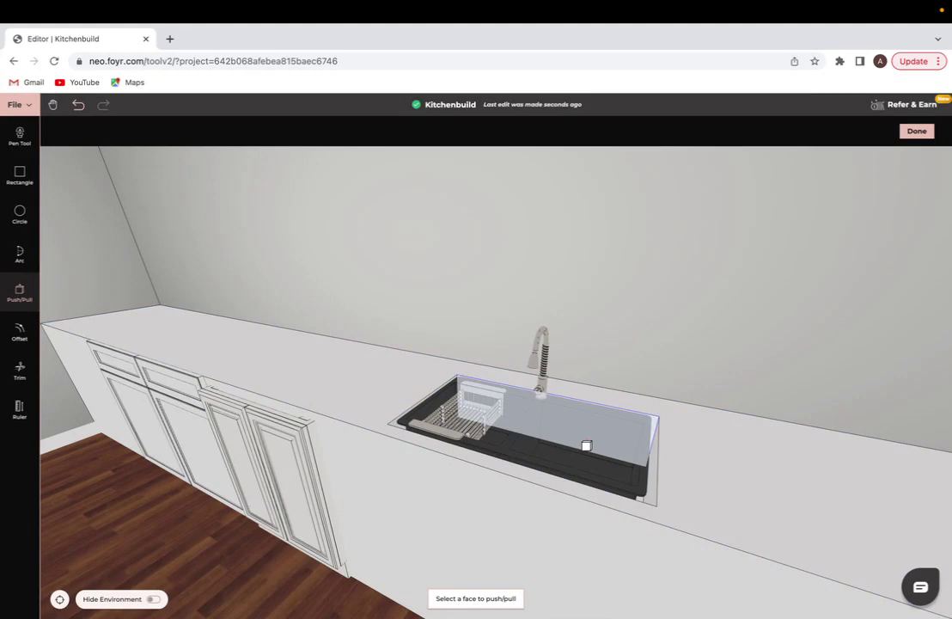
# Push/pull the right, back and left walls of the sink cutout inward to close the gaps around the rim
pyautogui.moveTo(585, 445); pyautogui.dragTo(670, 437)
pyautogui.moveTo(670, 436); pyautogui.dragTo(628, 457, button='middle')
pyautogui.scroll(3, 628, 457)
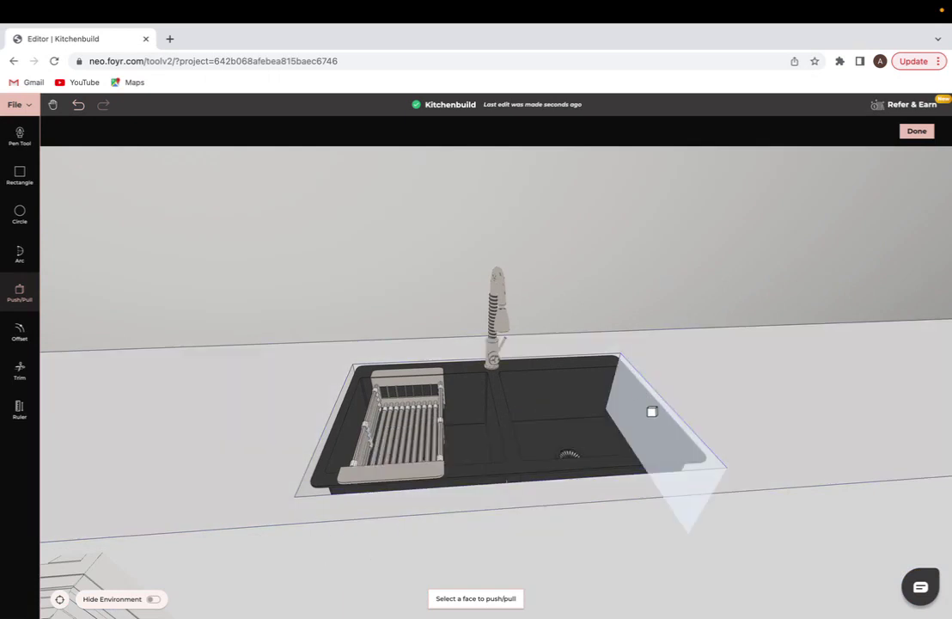
pyautogui.click(656, 424)
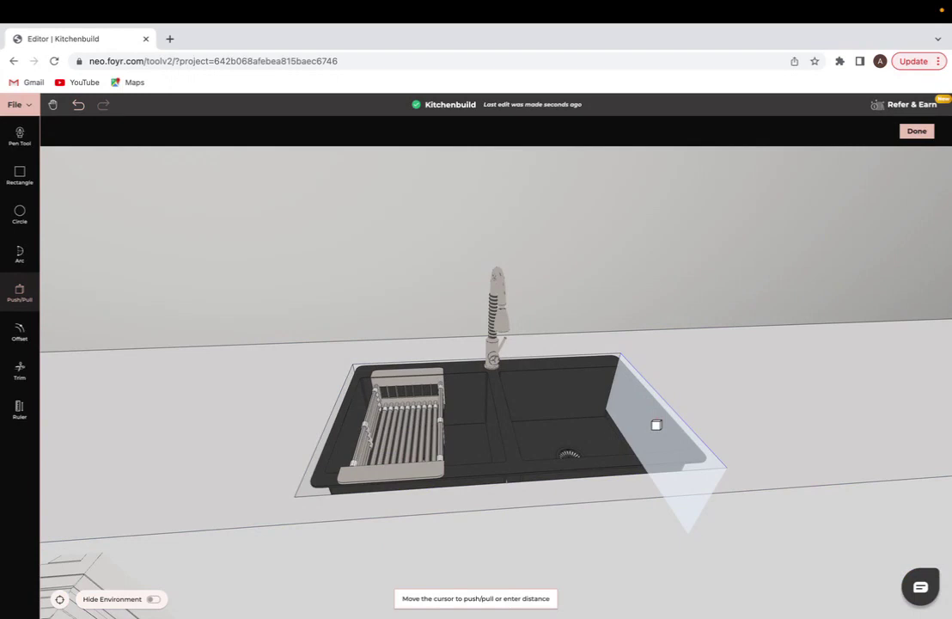
pyautogui.click(648, 427)
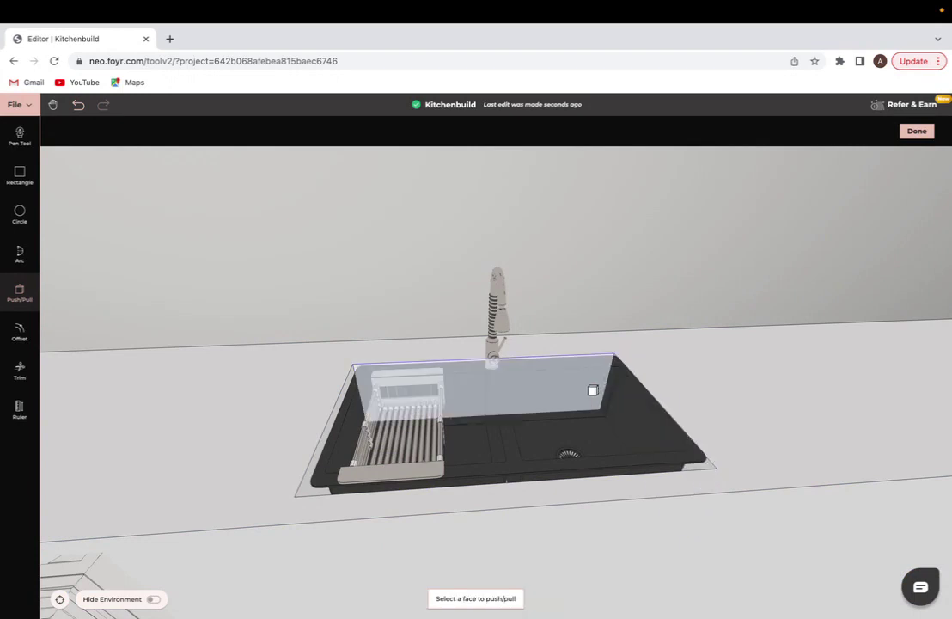
pyautogui.click(591, 392)
pyautogui.click(593, 394)
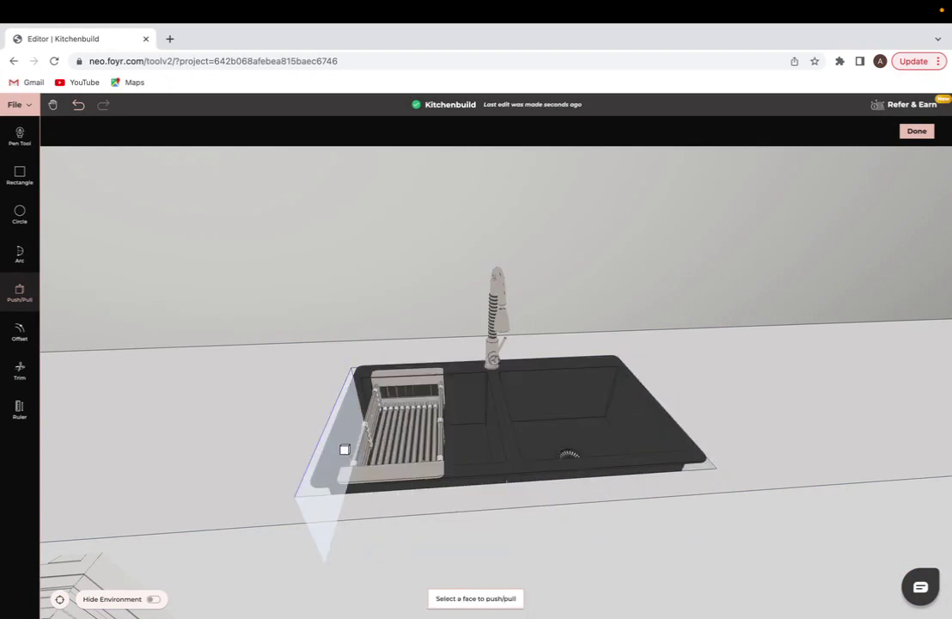
pyautogui.click(346, 447)
pyautogui.click(357, 448)
# Push/pull the cutout's front wall inward, adjust its right wall against the sink, and finish modifying the counter
pyautogui.moveTo(567, 434); pyautogui.dragTo(380, 428)
pyautogui.moveTo(381, 428); pyautogui.dragTo(392, 427, button='middle')
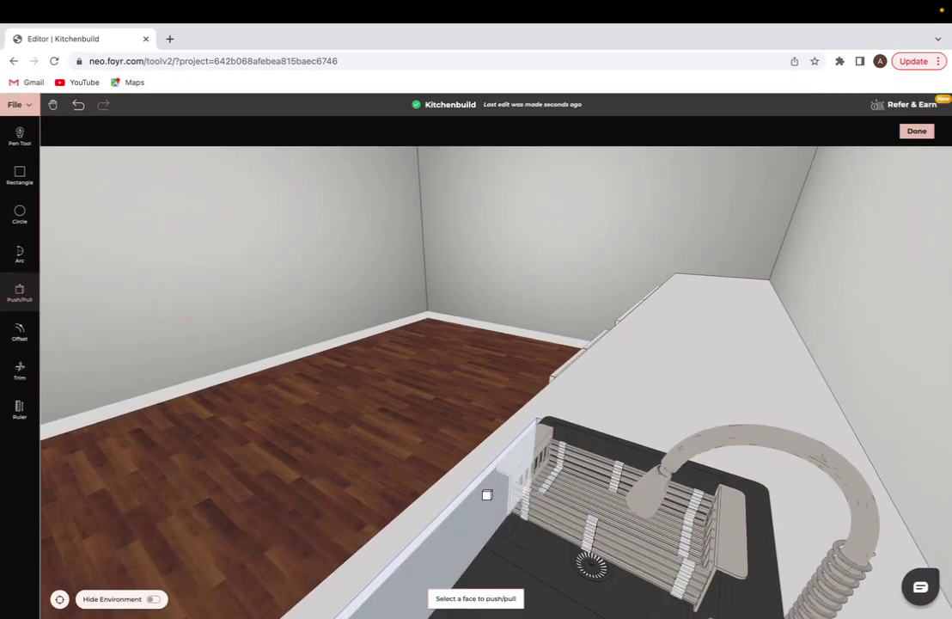
pyautogui.click(491, 501)
pyautogui.click(494, 497)
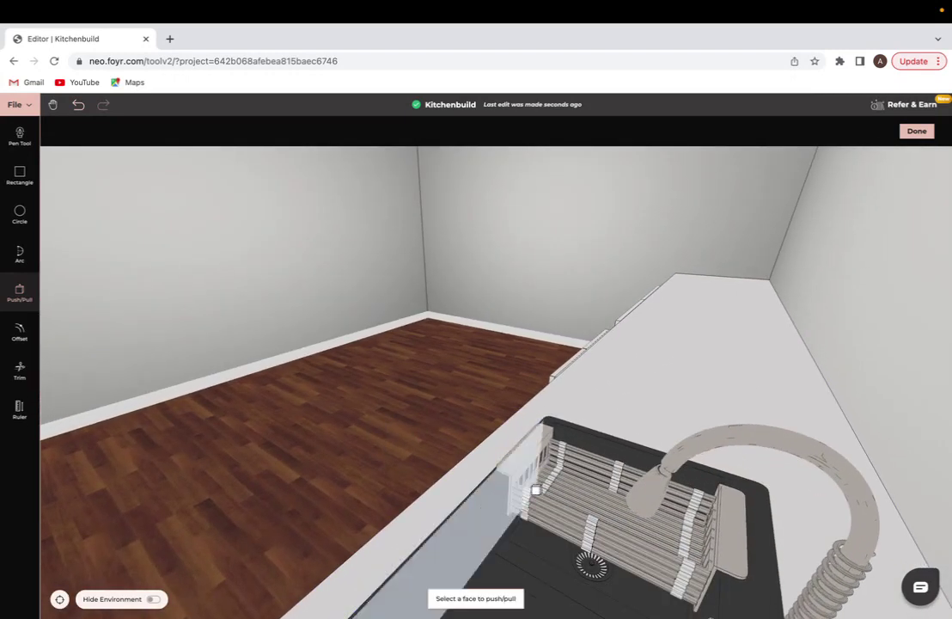
pyautogui.moveTo(574, 480); pyautogui.dragTo(688, 474, button='middle')
pyautogui.click(688, 459)
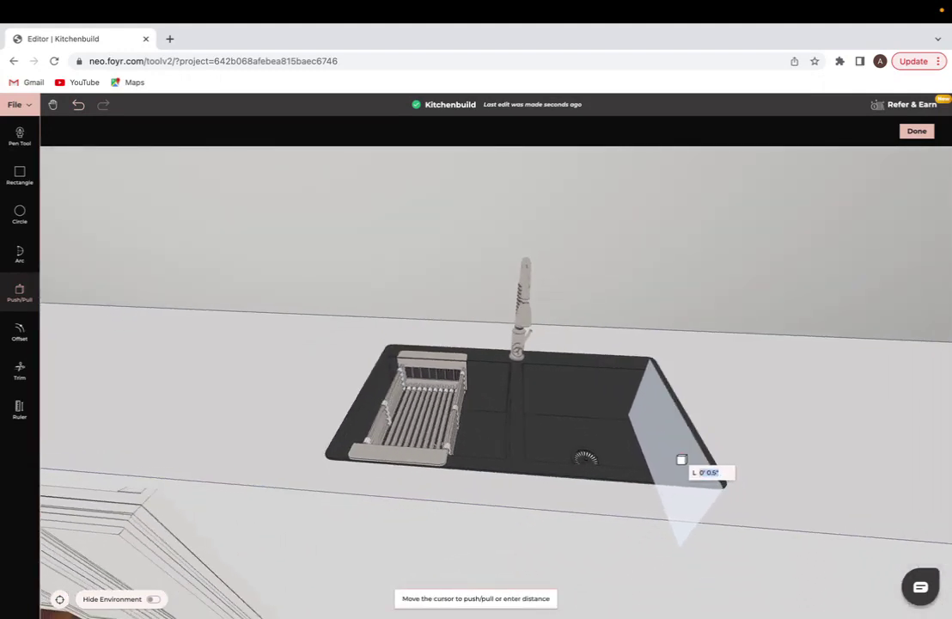
pyautogui.click(642, 431)
pyautogui.moveTo(641, 431); pyautogui.dragTo(636, 452, button='middle')
pyautogui.click(918, 131)
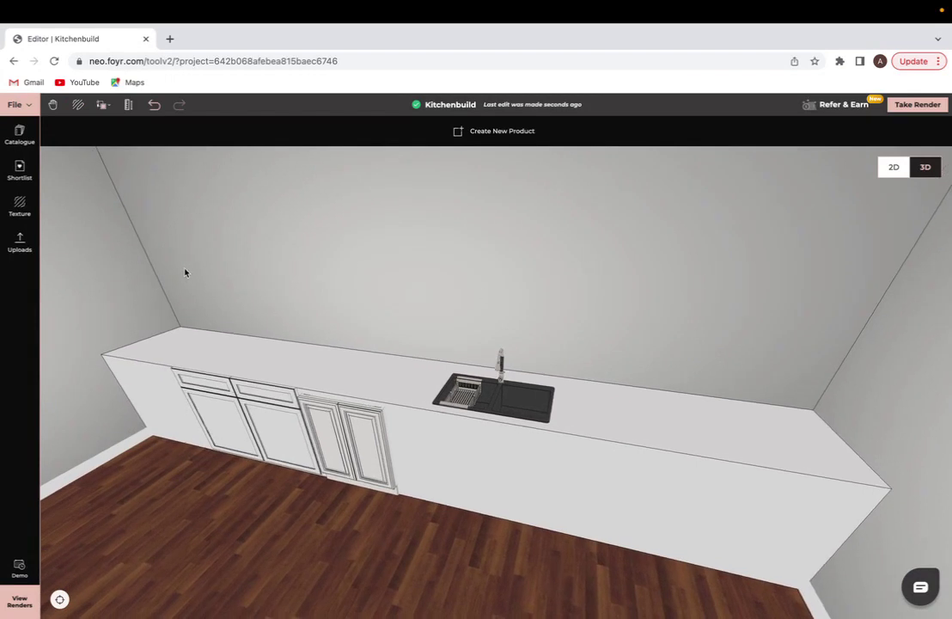
# Search the textures for "marble" and apply Arabescato Marble Tile to the countertop surface
pyautogui.click(21, 206)
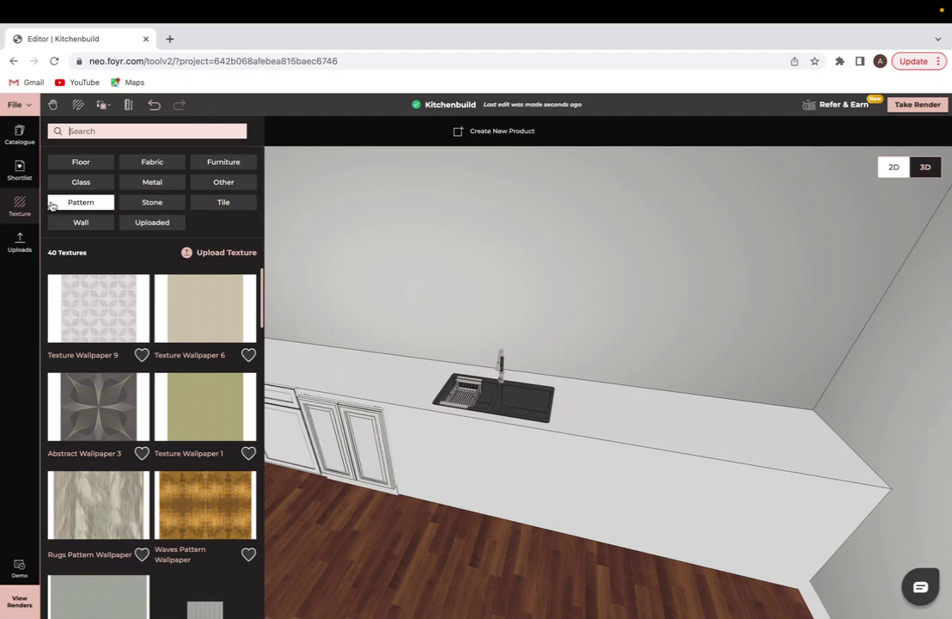
pyautogui.write('rble')
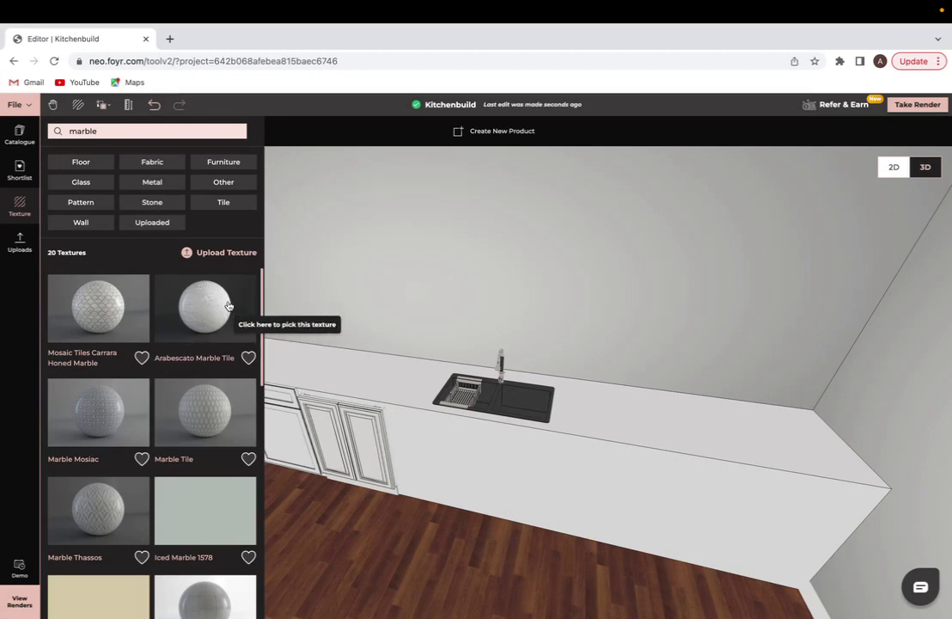
pyautogui.moveTo(205, 295); pyautogui.dragTo(372, 385)
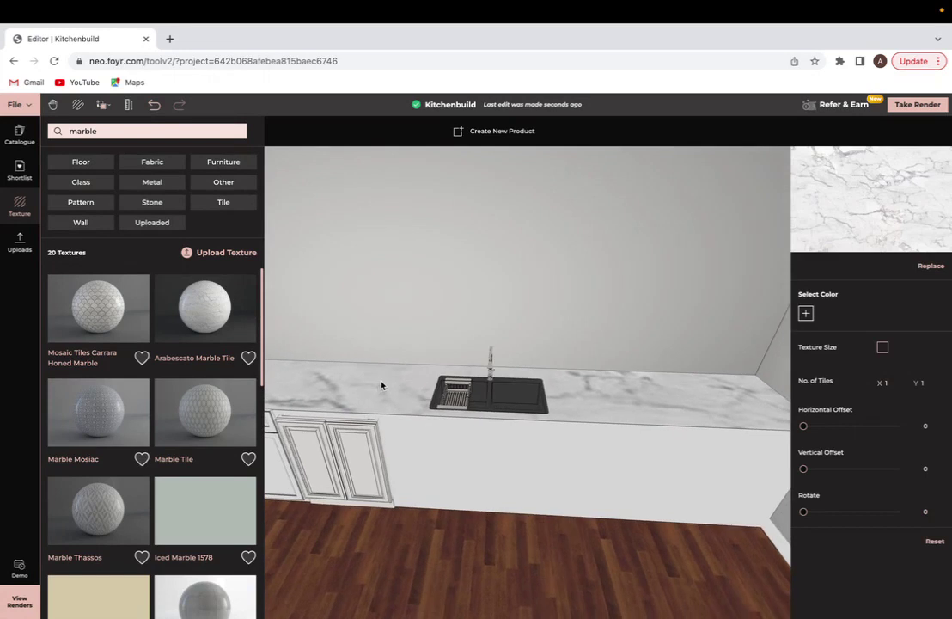
# Set the countertop marble texture's number of tiles to X 3 and Y 3, and inspect the counter
pyautogui.scroll(-3, 380, 385)
pyautogui.scroll(1, 381, 385)
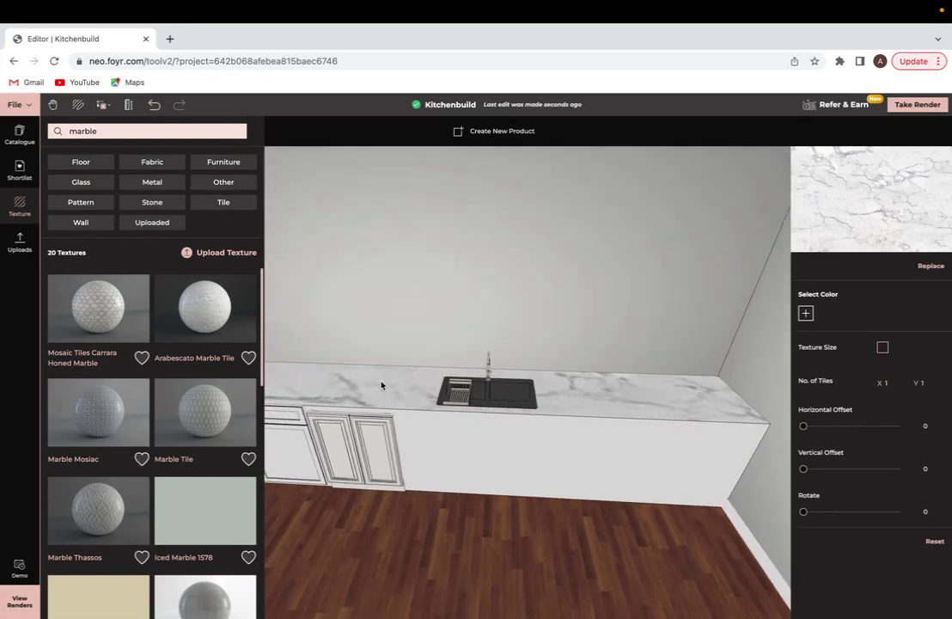
pyautogui.moveTo(380, 381); pyautogui.dragTo(341, 370)
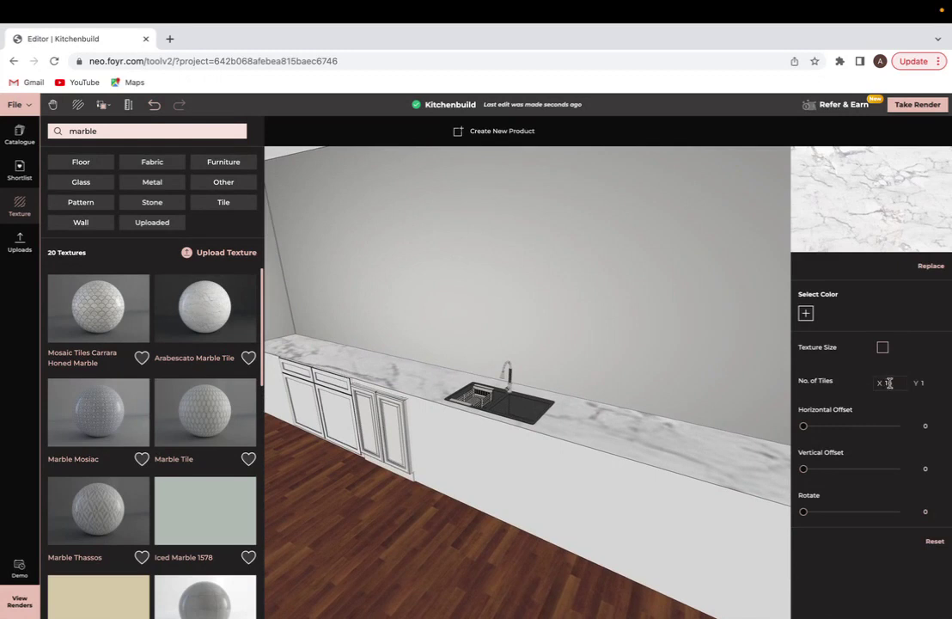
pyautogui.doubleClick(890, 383)
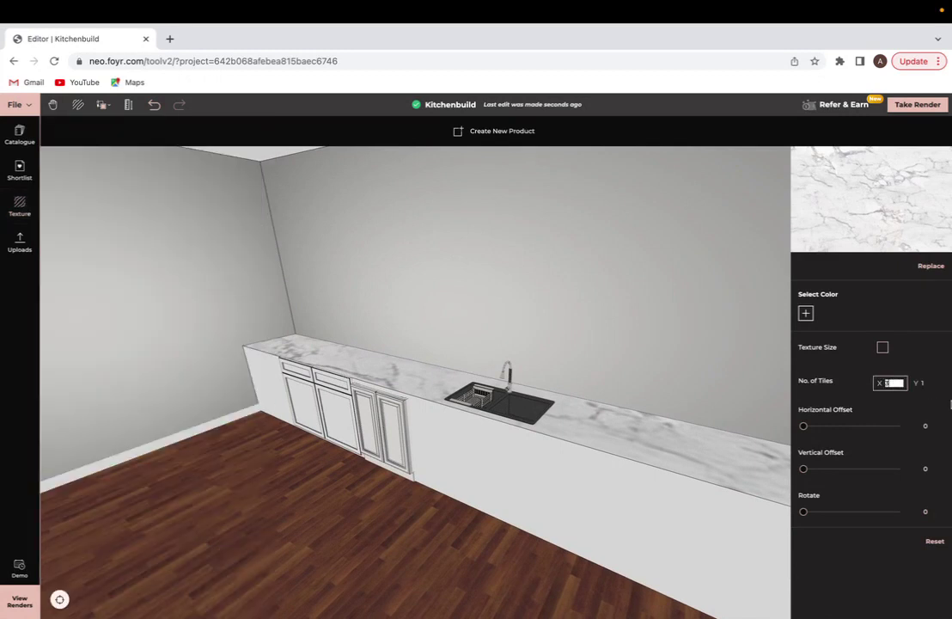
pyautogui.write('3')
pyautogui.press('Tab')
pyautogui.write('3')
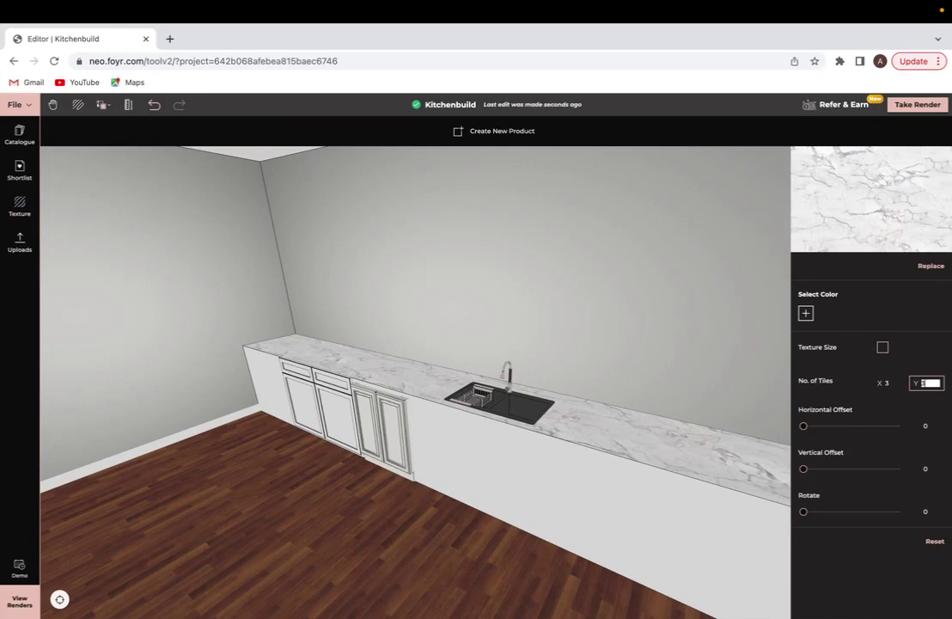
pyautogui.moveTo(699, 406); pyautogui.dragTo(742, 400)
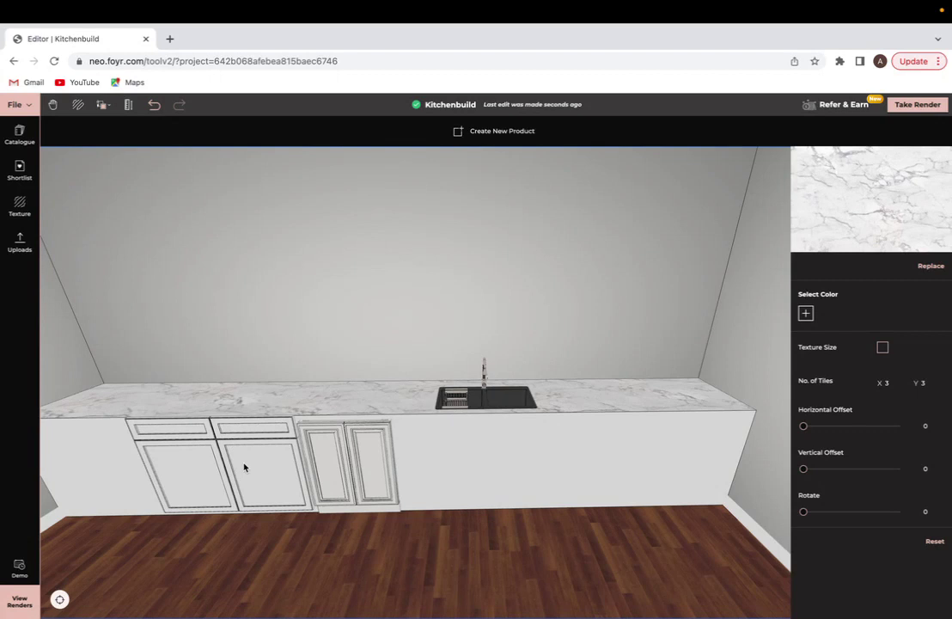
pyautogui.moveTo(245, 472); pyautogui.dragTo(243, 443)
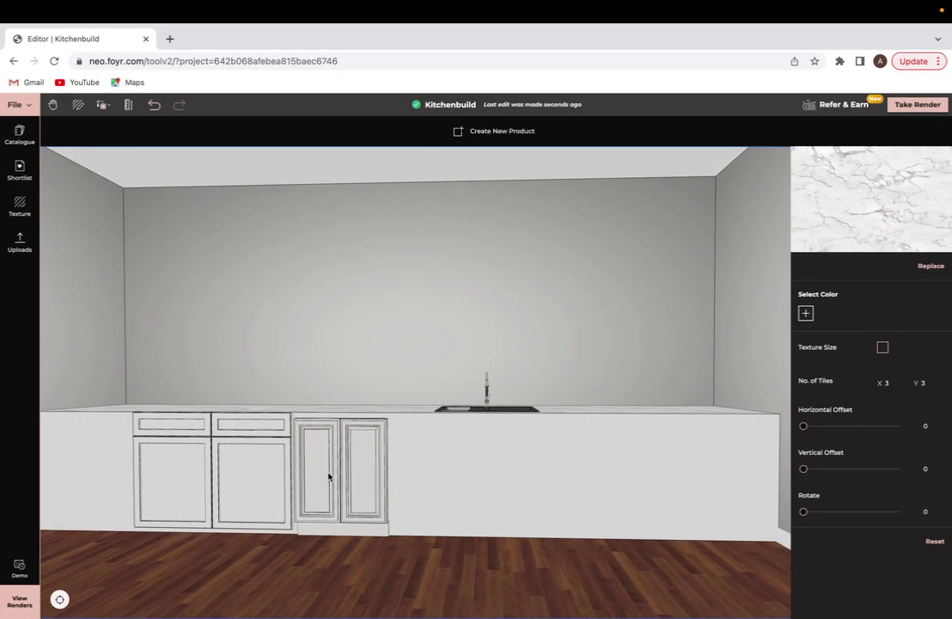